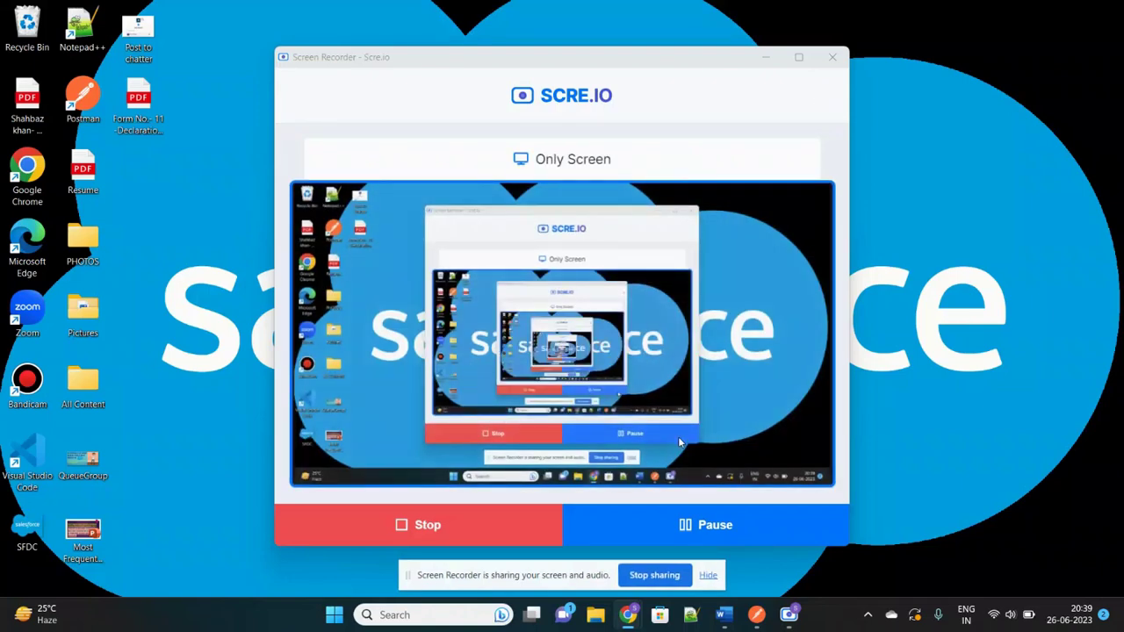
# - Clear the screen recorder from the desktop and switch to the Chrome window showing the Salesforce All Open Leads list
pyautogui.click(708, 577)
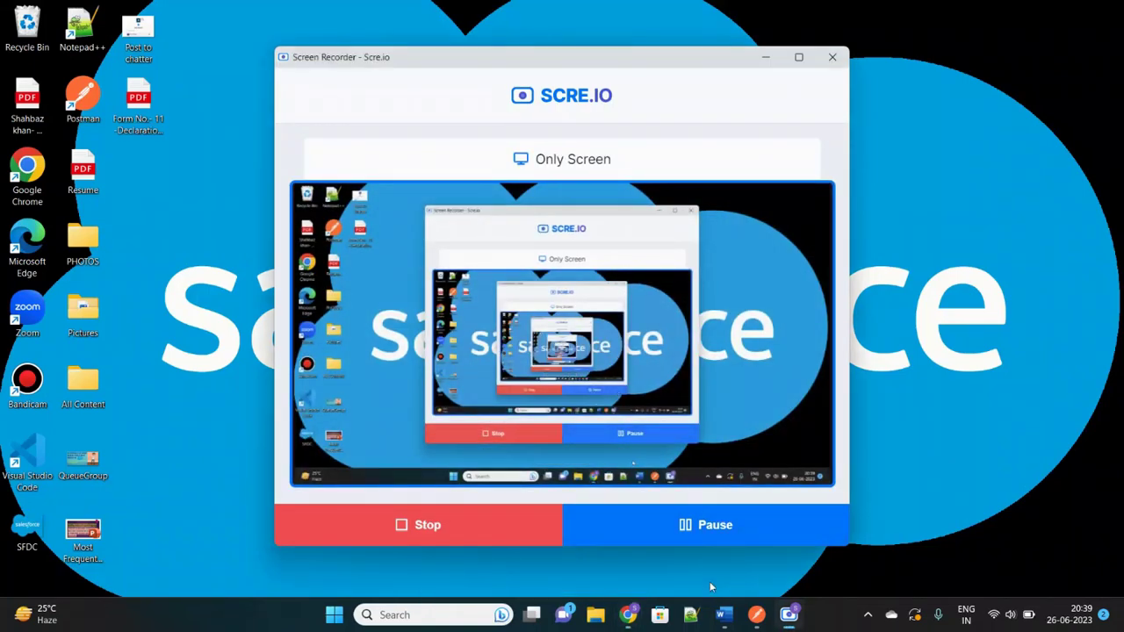
pyautogui.click(765, 56)
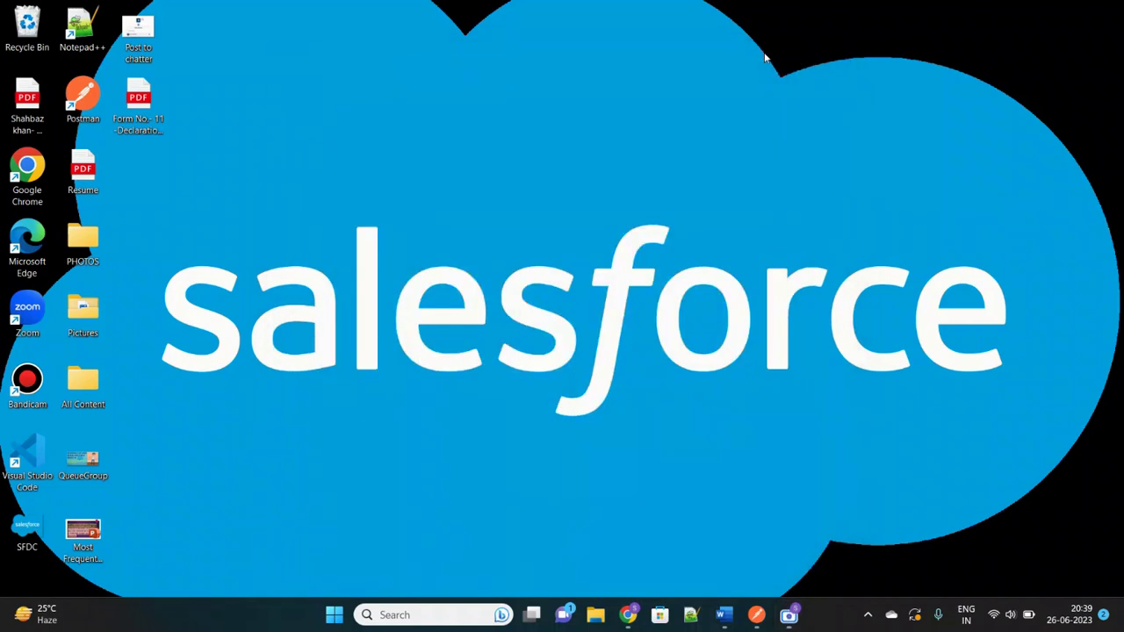
pyautogui.moveTo(628, 615)
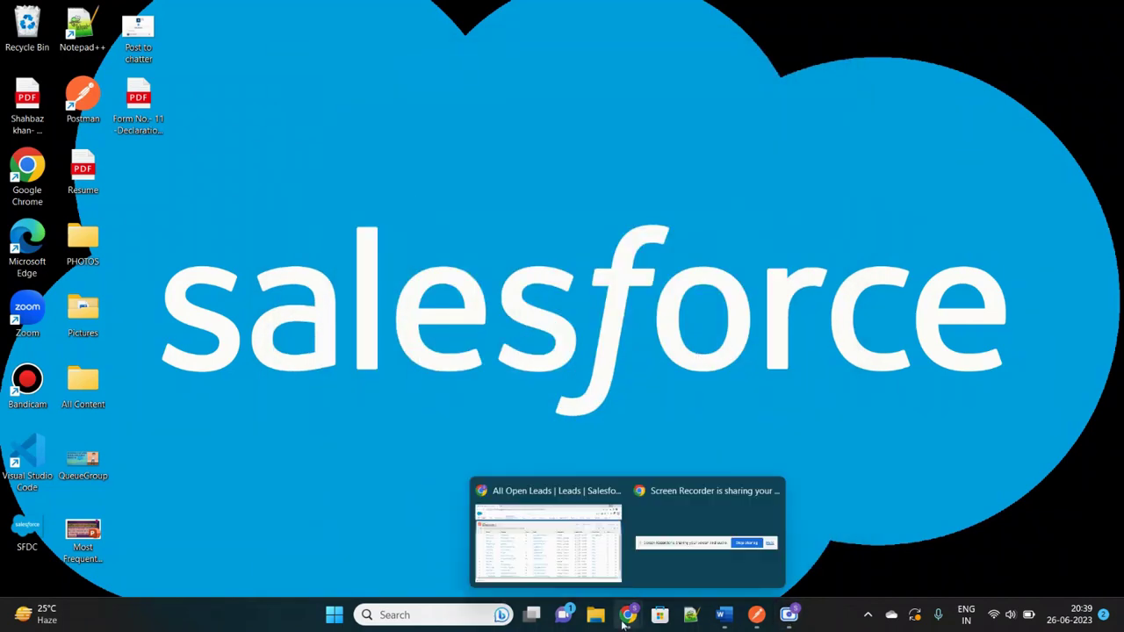
pyautogui.click(539, 539)
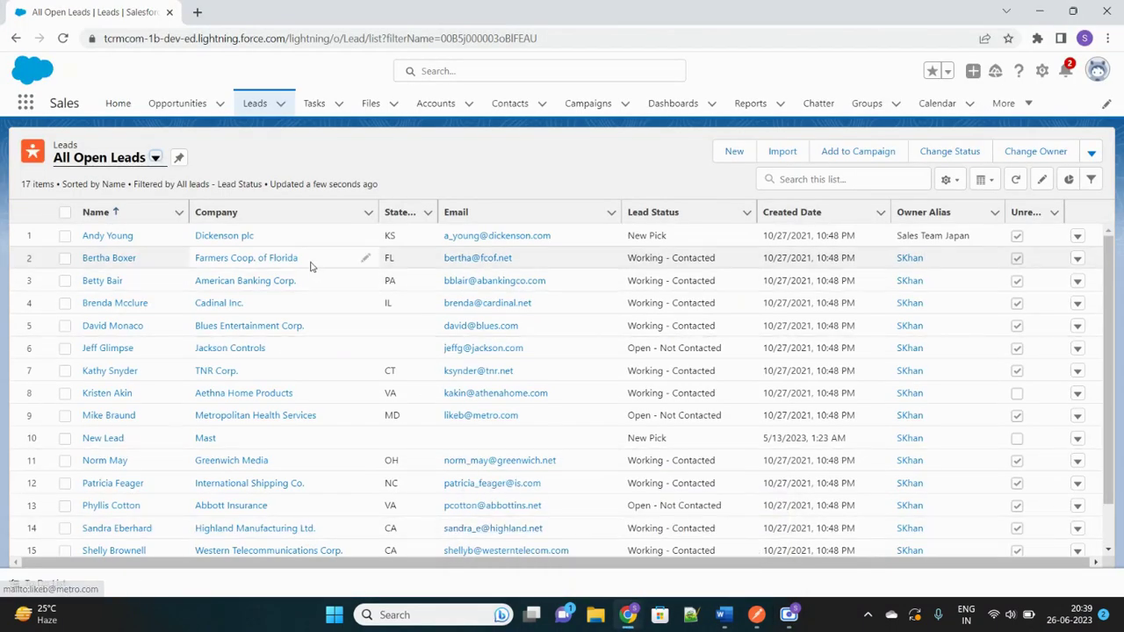
# - Open Google Sheets in a new browser tab and start a blank spreadsheet
pyautogui.click(199, 14)
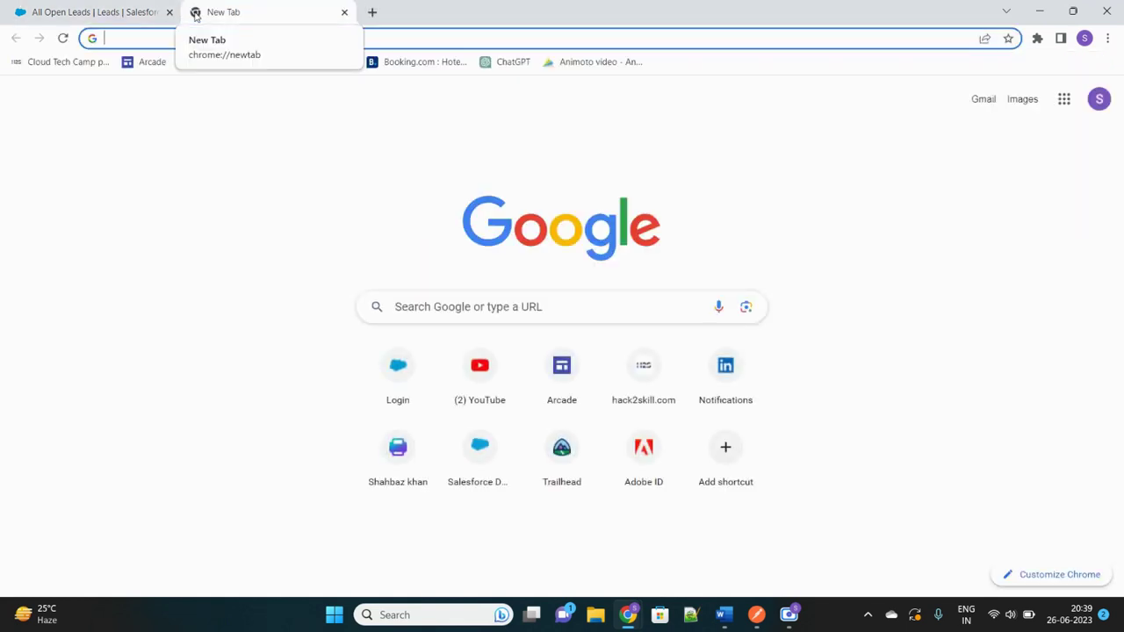
pyautogui.click(1064, 99)
pyautogui.scroll(-3, 1032, 305)
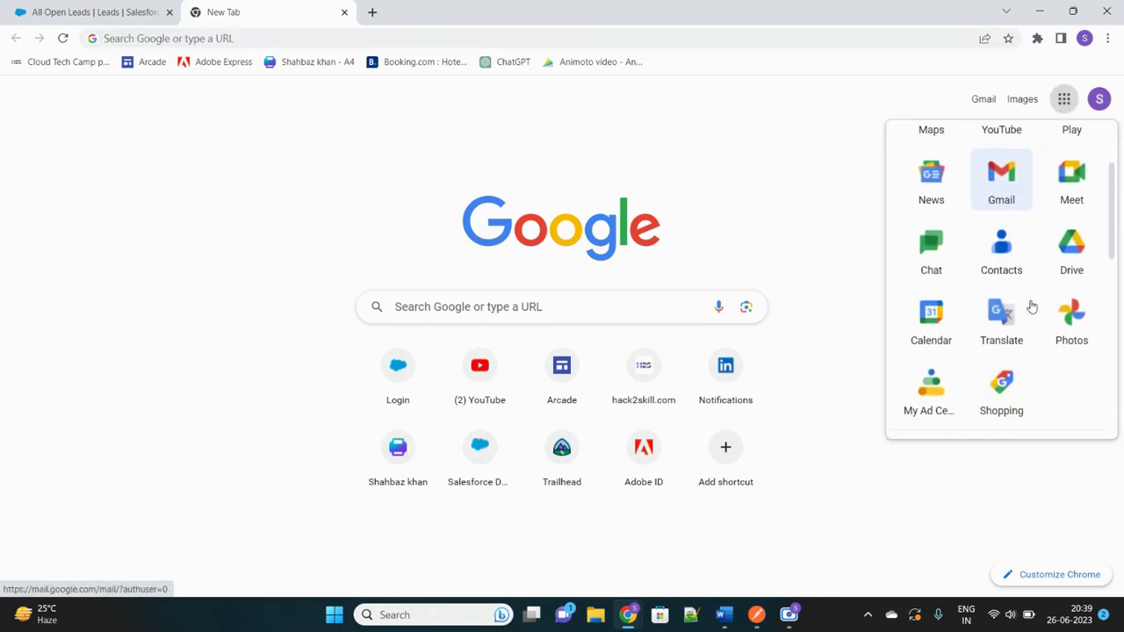
pyautogui.scroll(-1, 1032, 305)
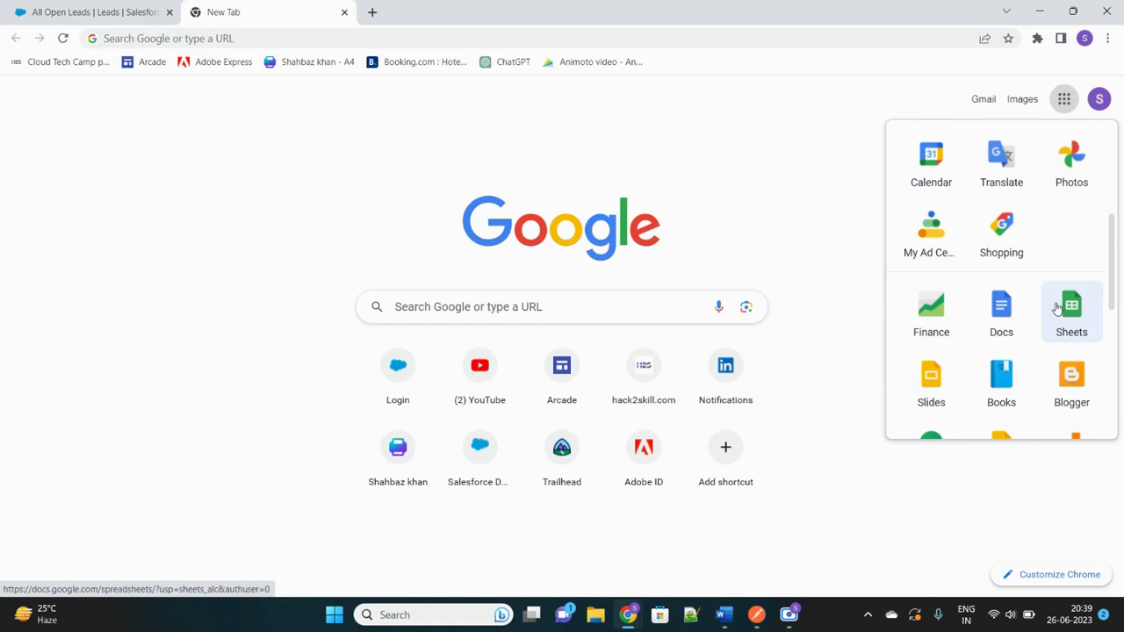
pyautogui.click(1065, 315)
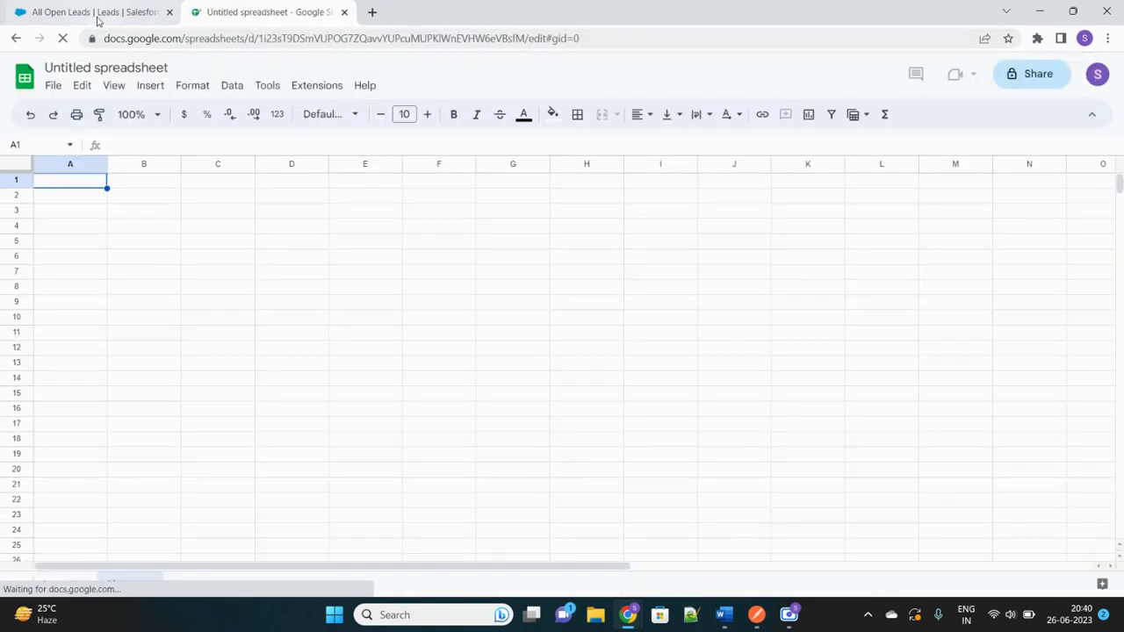
pyautogui.click(97, 14)
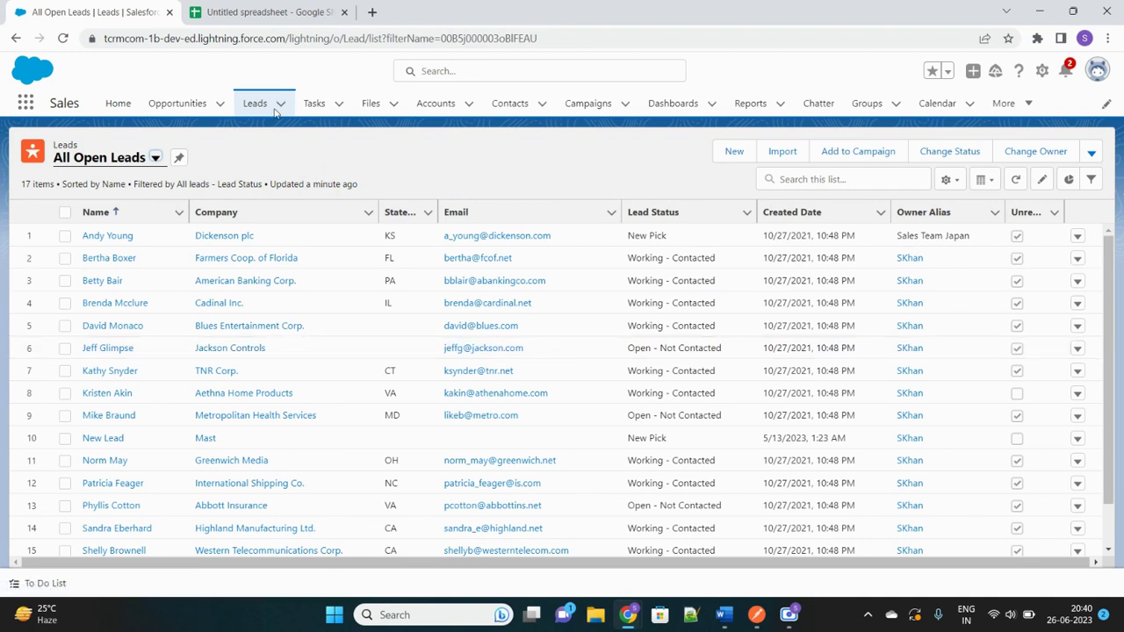
pyautogui.click(284, 13)
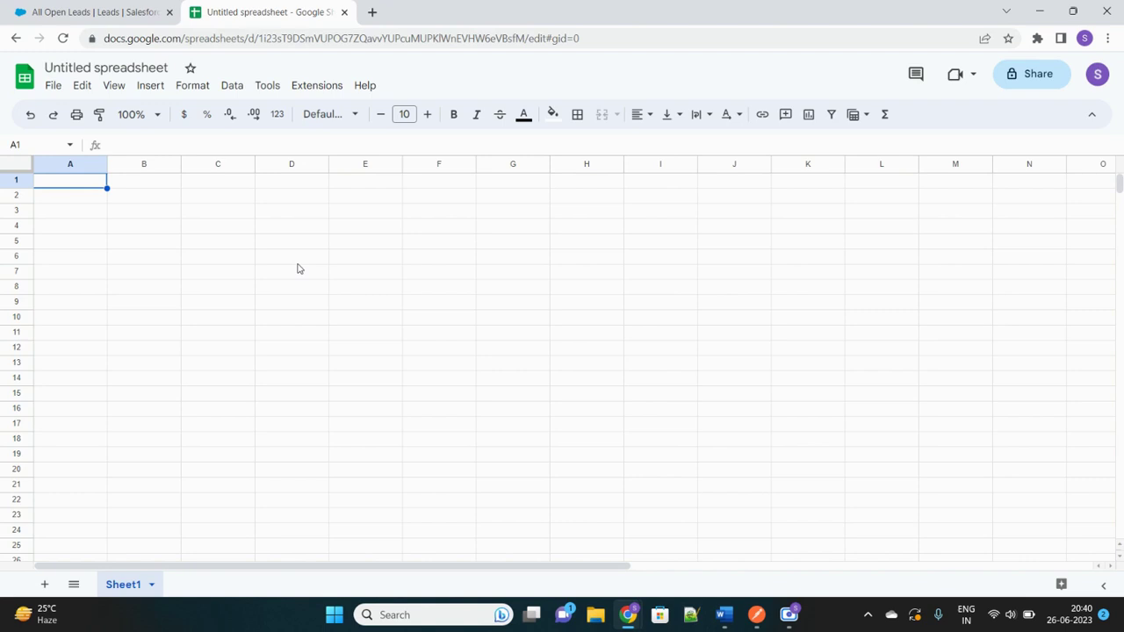
pyautogui.click(101, 17)
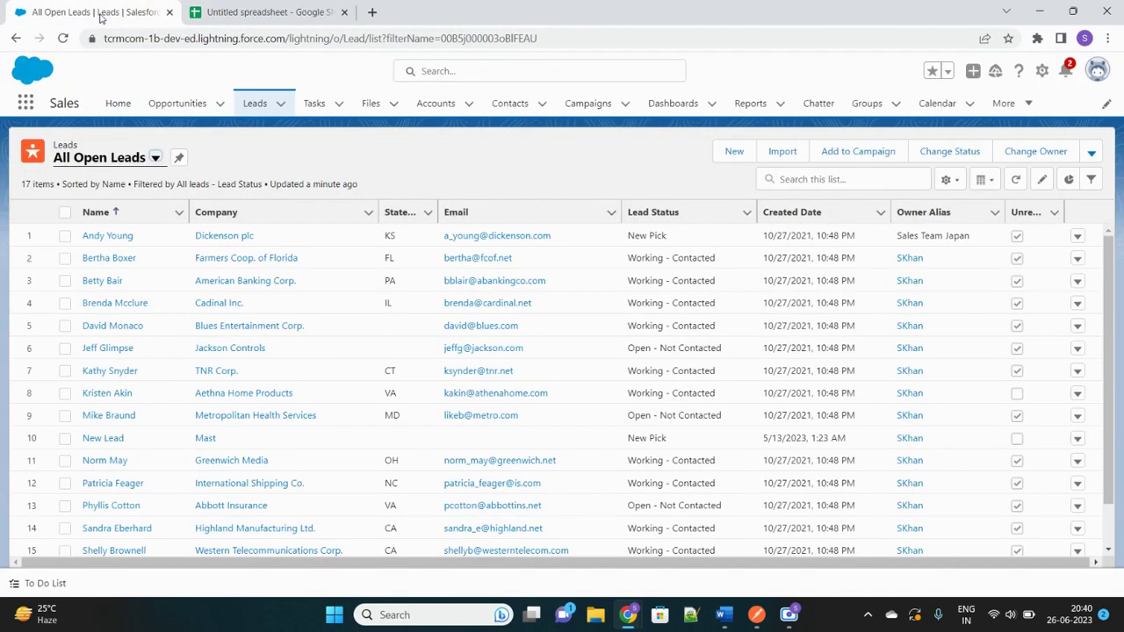
pyautogui.click(275, 19)
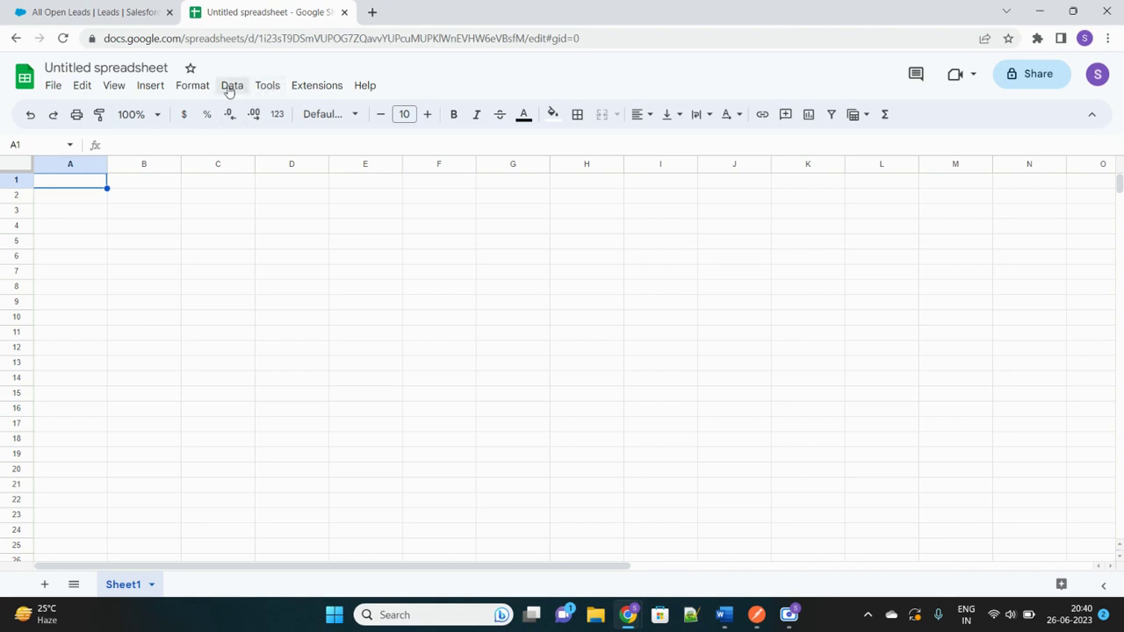
# - Search the add-on marketplace for Salesforce Connector and open the listing published by Google
pyautogui.click(314, 87)
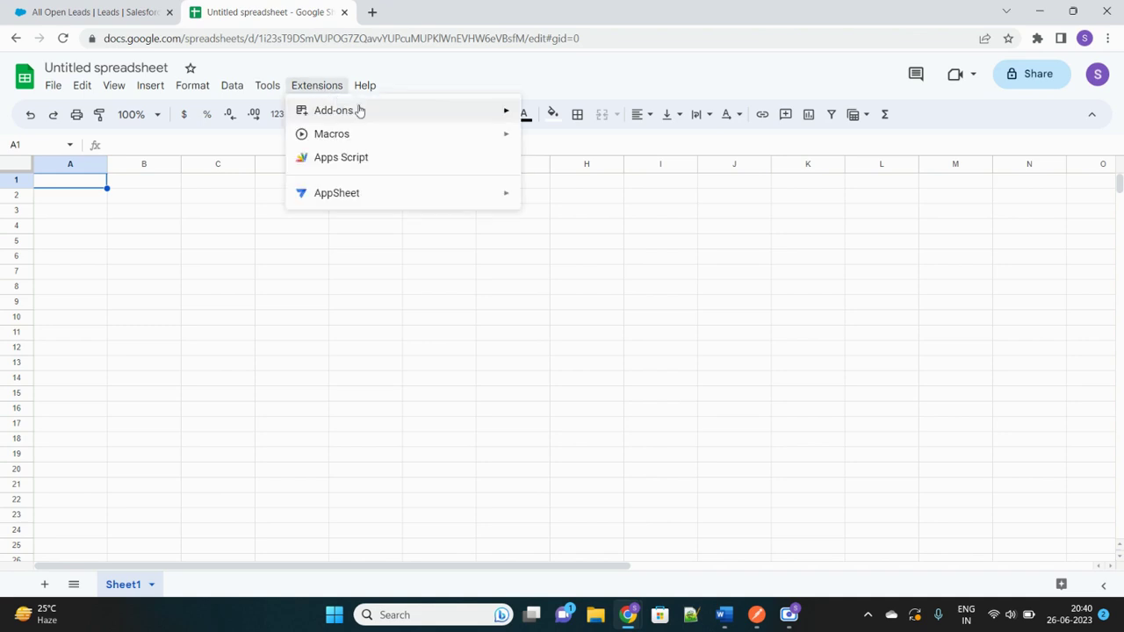
pyautogui.moveTo(398, 116)
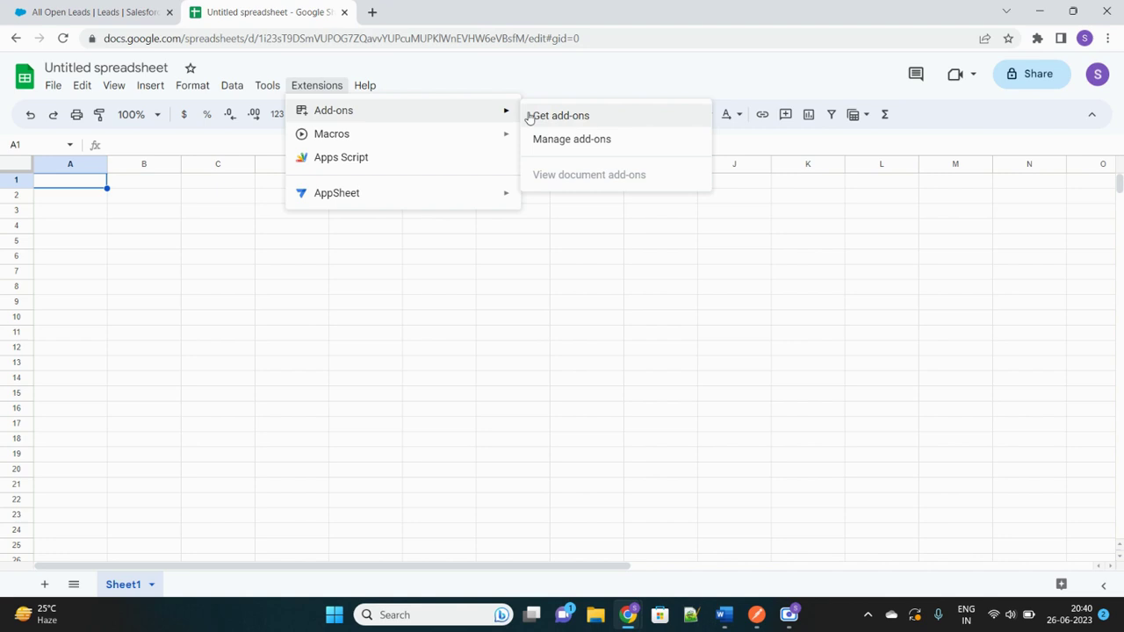
pyautogui.click(560, 116)
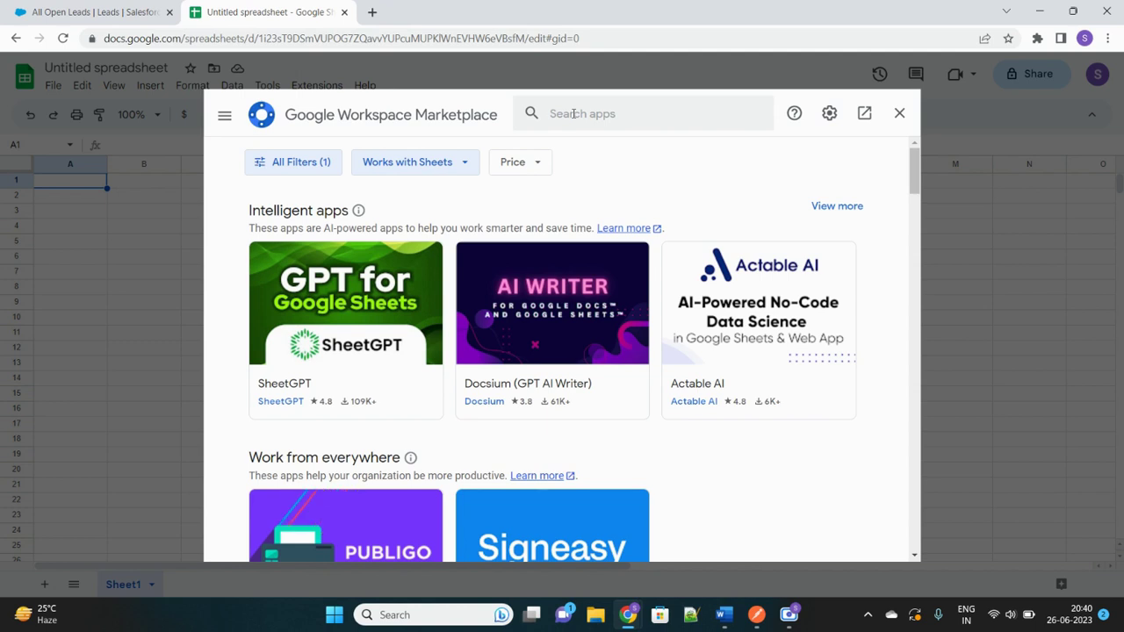
pyautogui.click(573, 113)
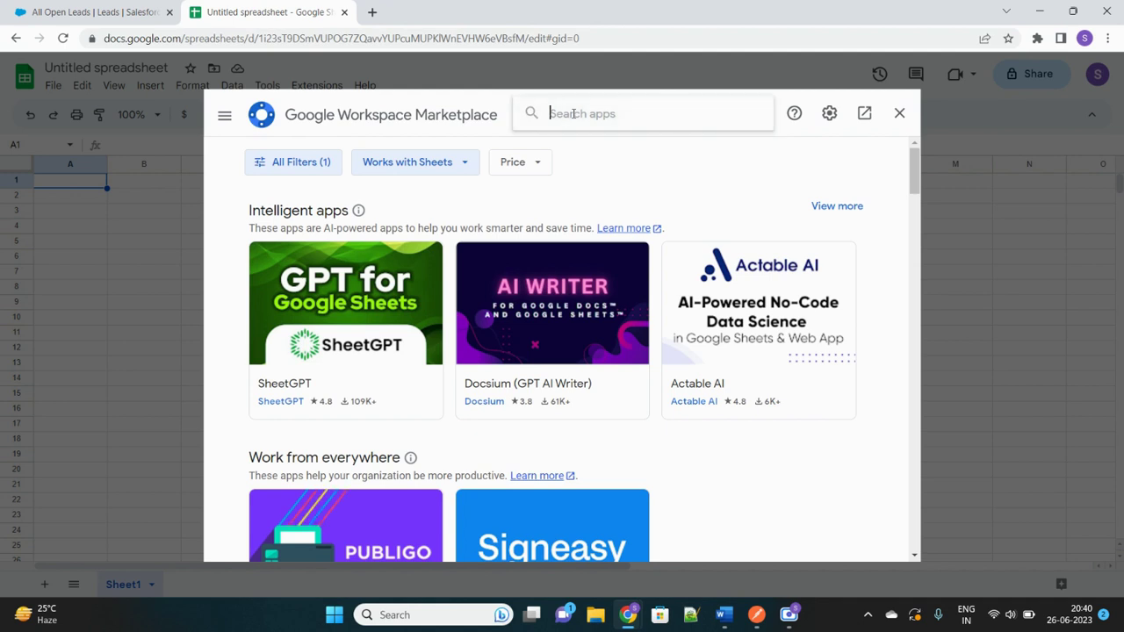
pyautogui.write('salesfor')
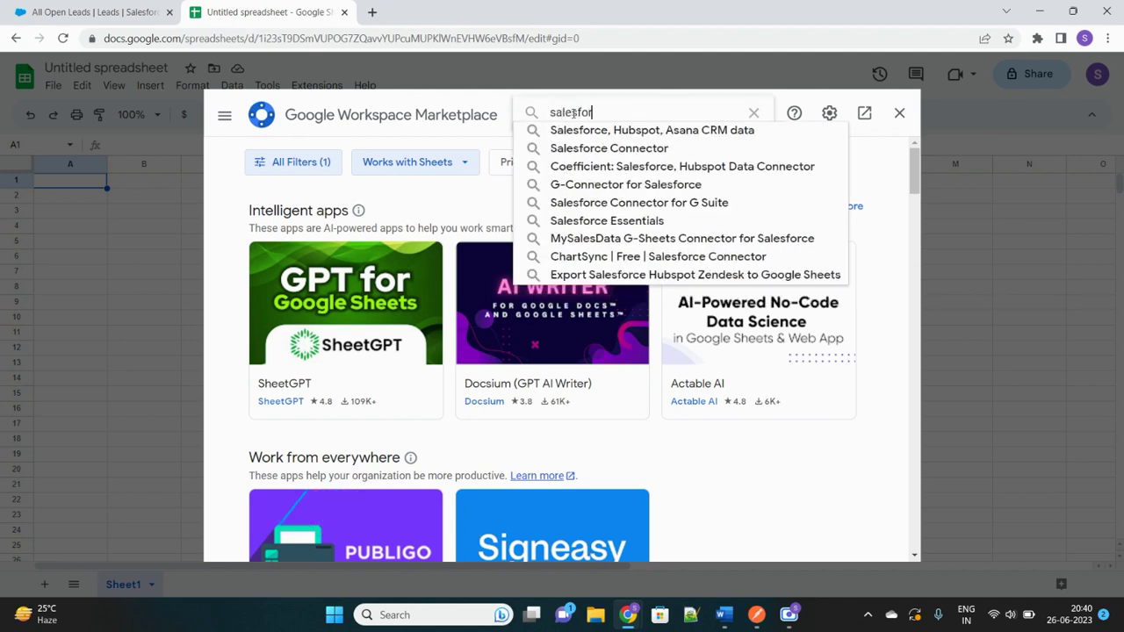
pyautogui.write('ce')
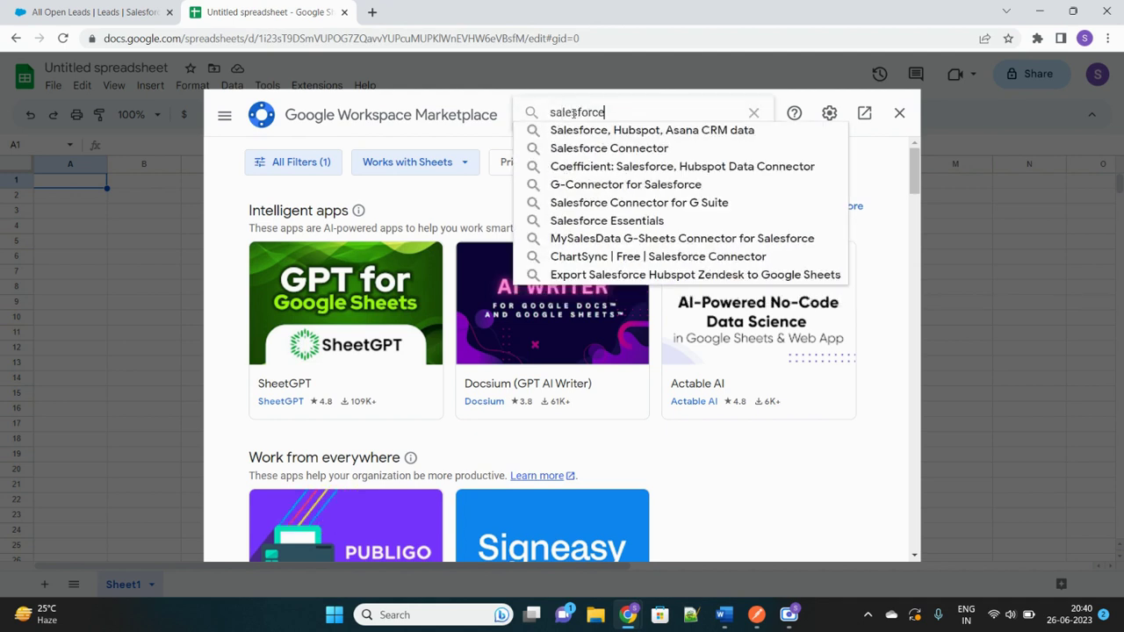
pyautogui.click(631, 151)
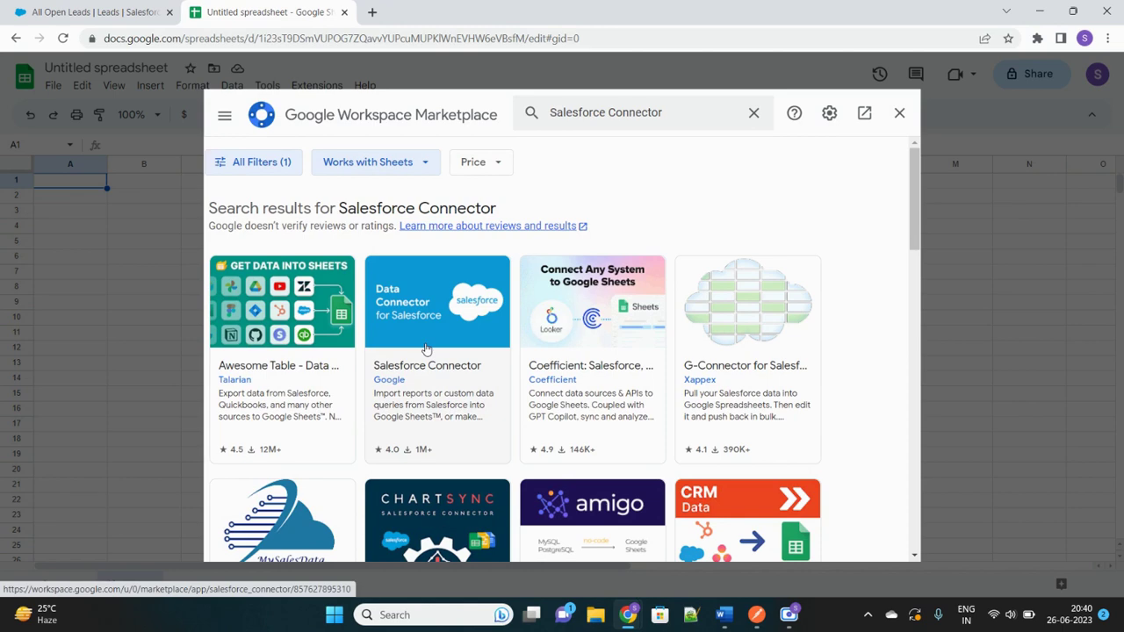
pyautogui.click(426, 350)
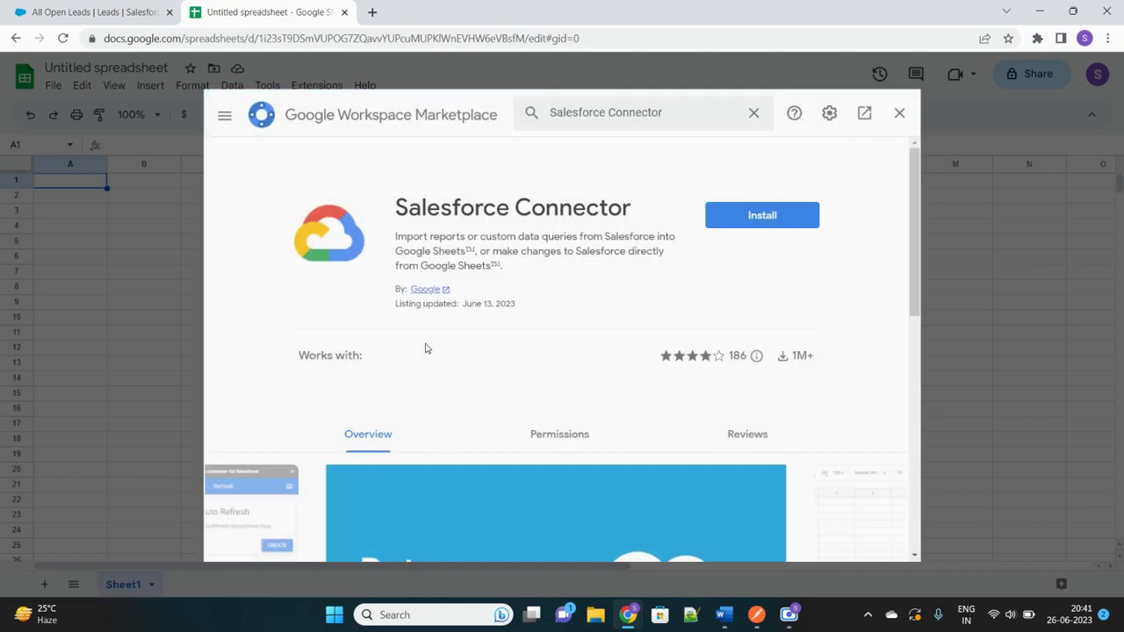
# - Install the Salesforce Connector add-on, granting it the requested permissions with the existing Google account, and close the marketplace
pyautogui.click(761, 215)
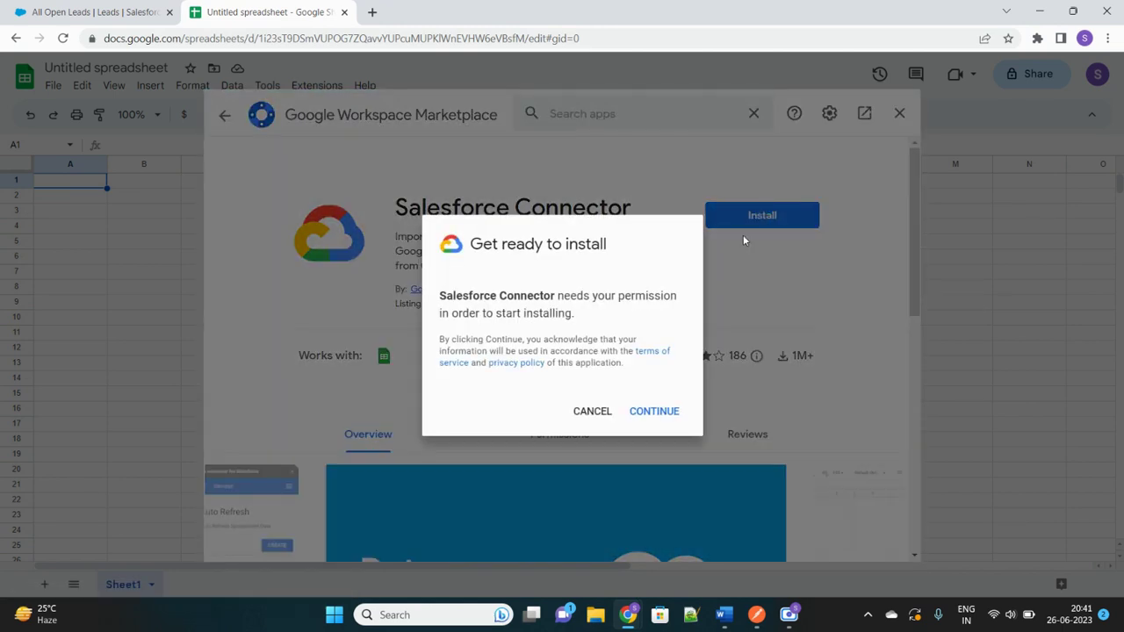
pyautogui.click(654, 410)
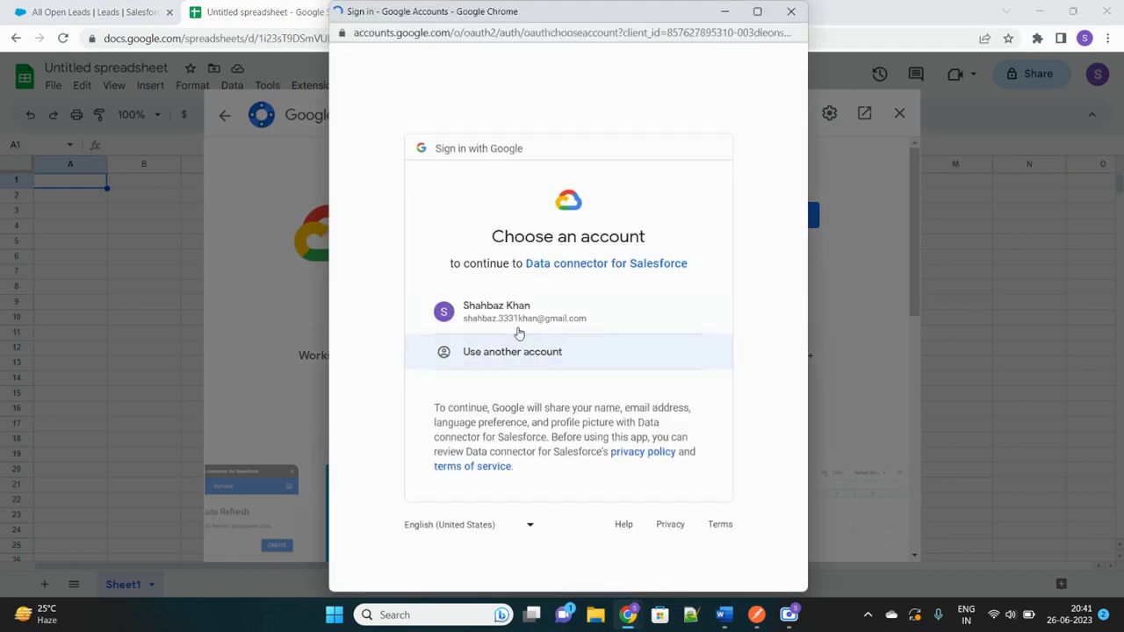
pyautogui.click(510, 322)
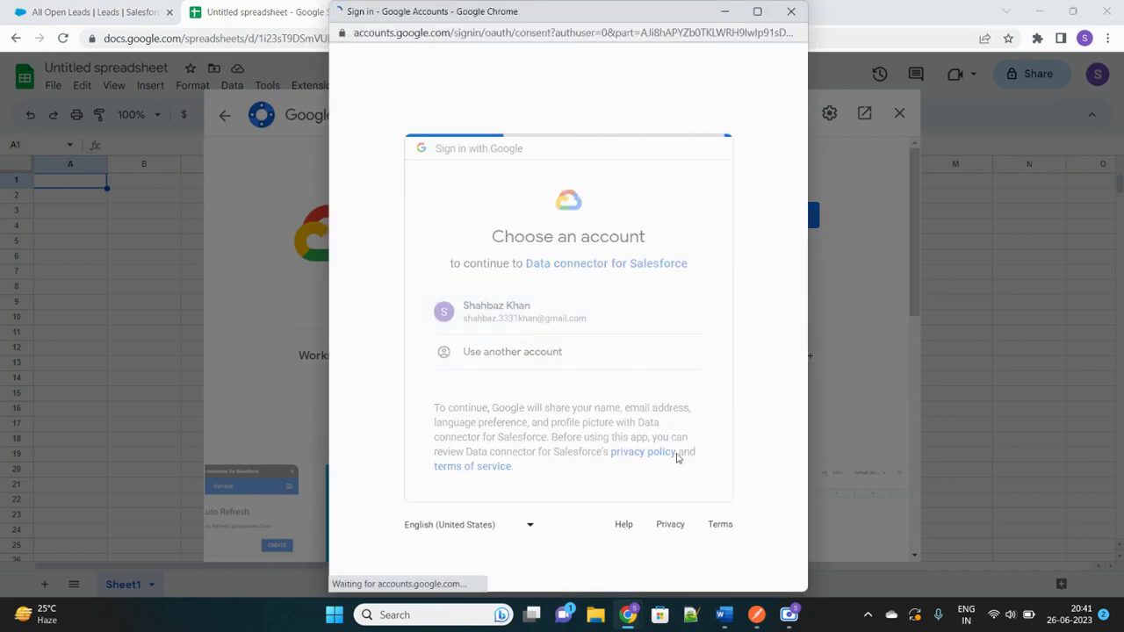
pyautogui.scroll(-3, 676, 457)
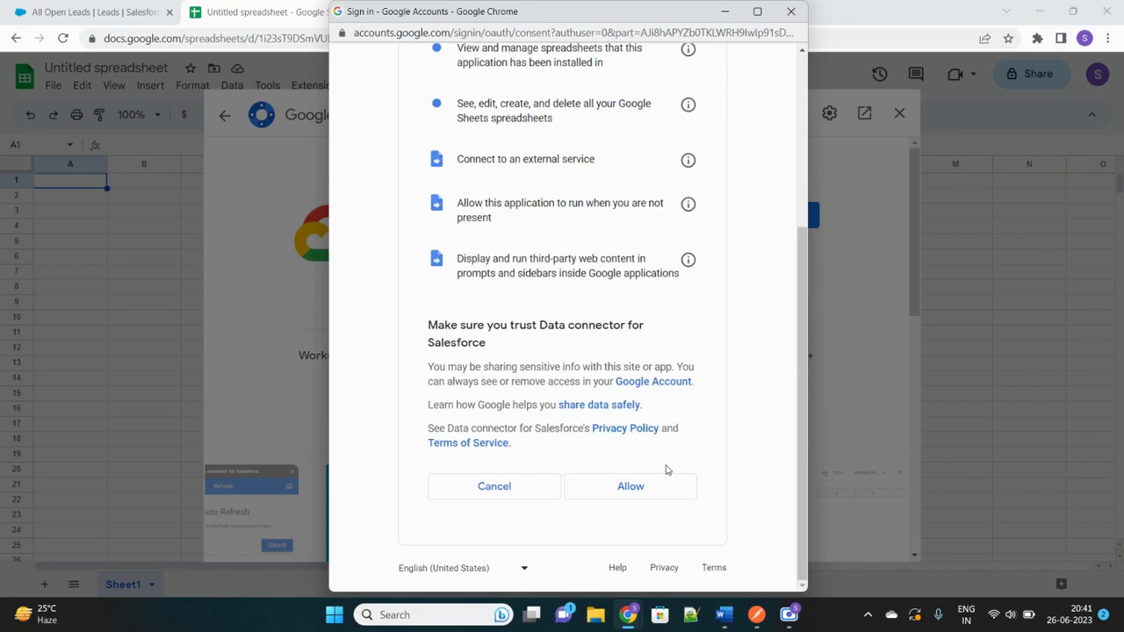
pyautogui.click(631, 488)
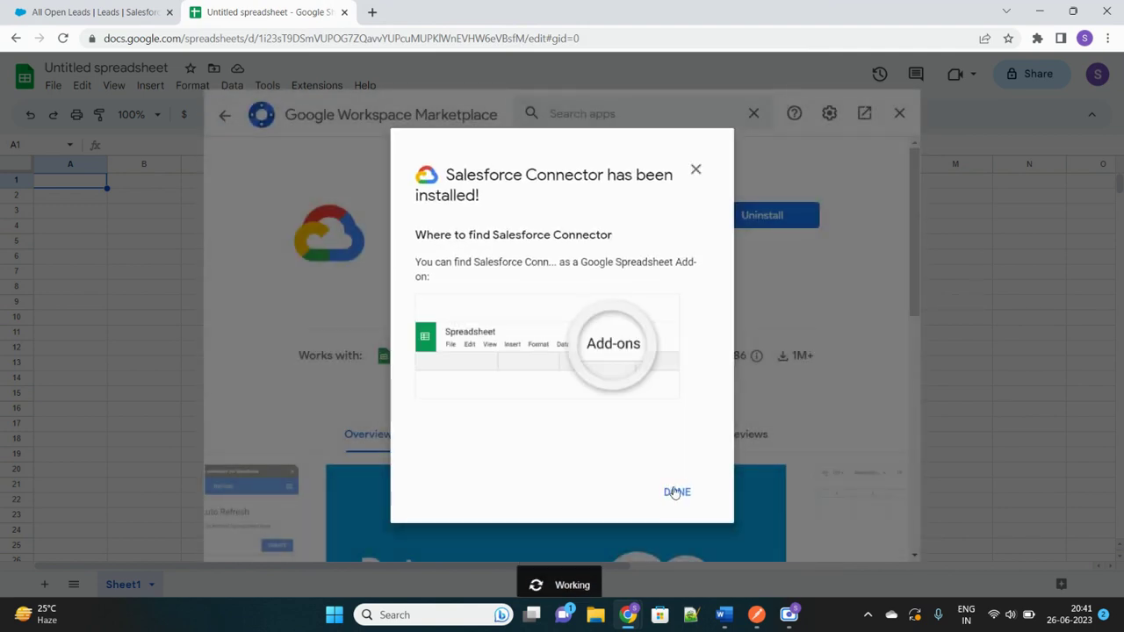
pyautogui.click(677, 492)
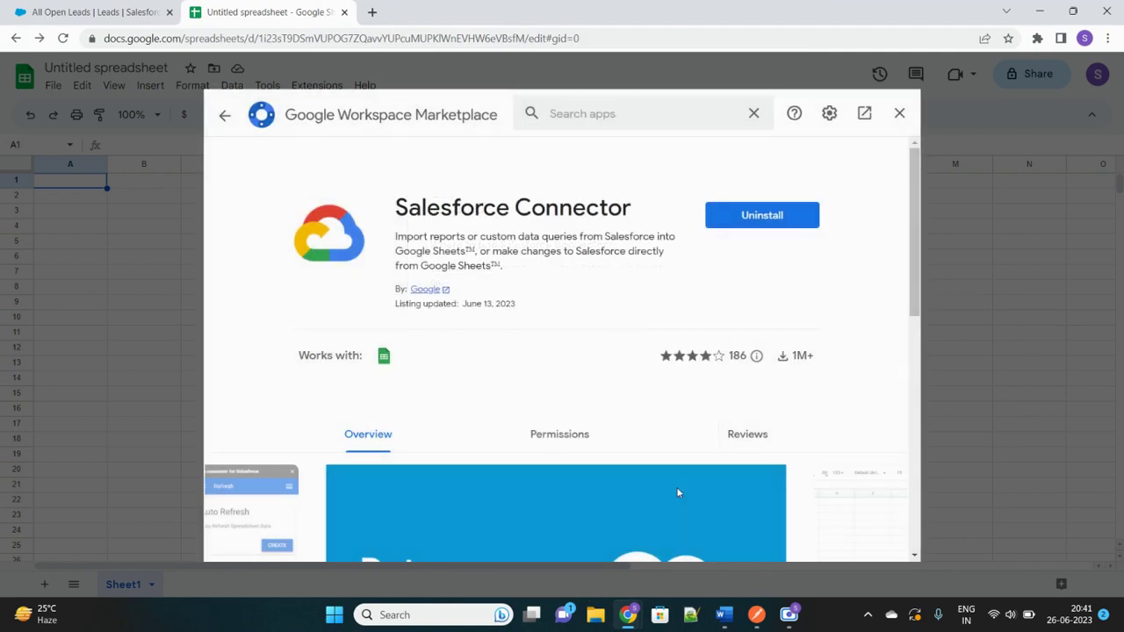
pyautogui.click(901, 115)
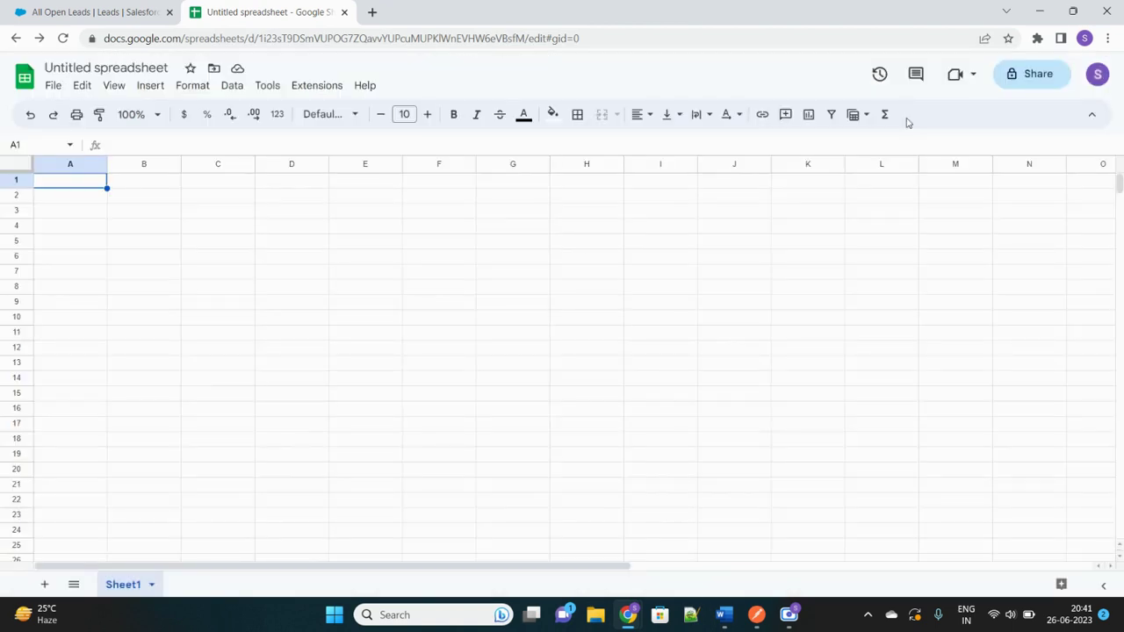
# - Reload the spreadsheet and open the Salesforce Connector extension
pyautogui.click(62, 38)
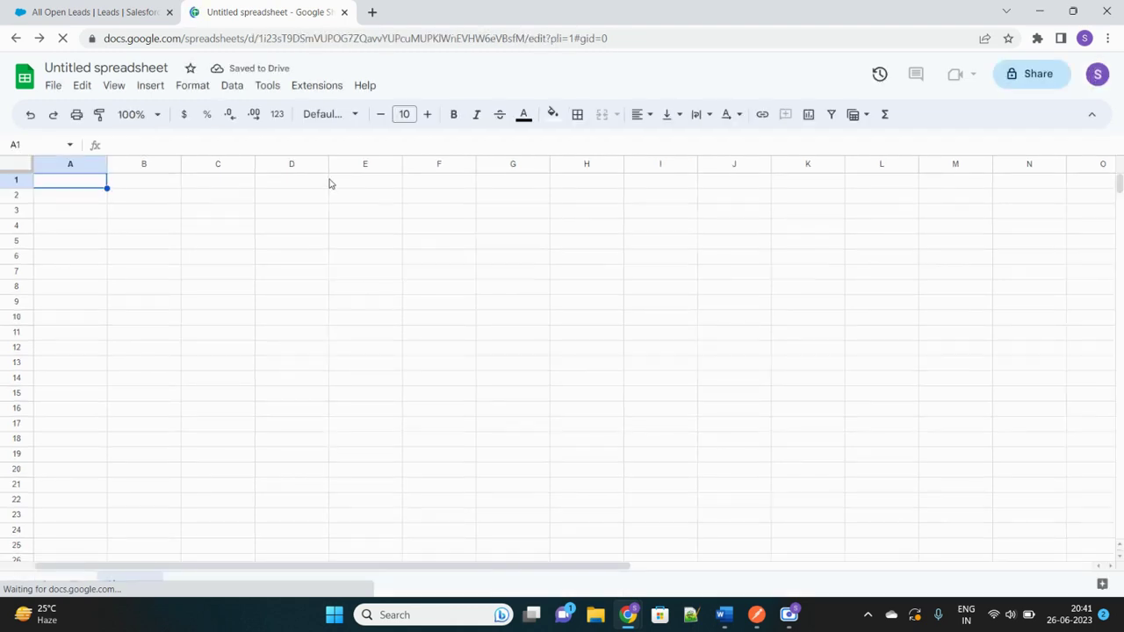
pyautogui.click(321, 89)
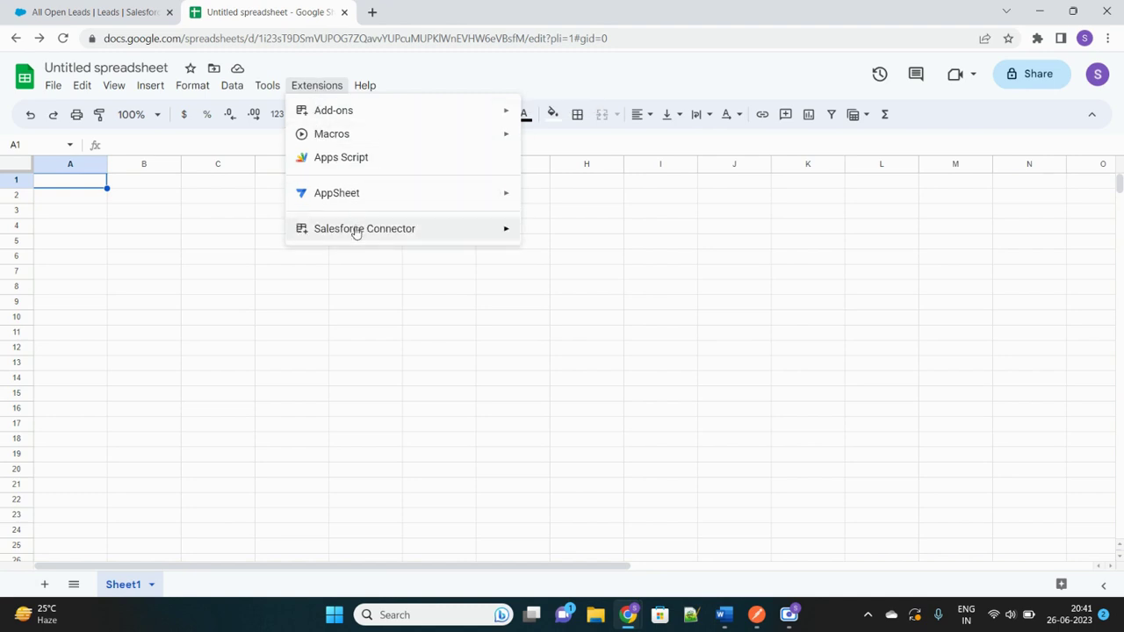
pyautogui.moveTo(356, 237)
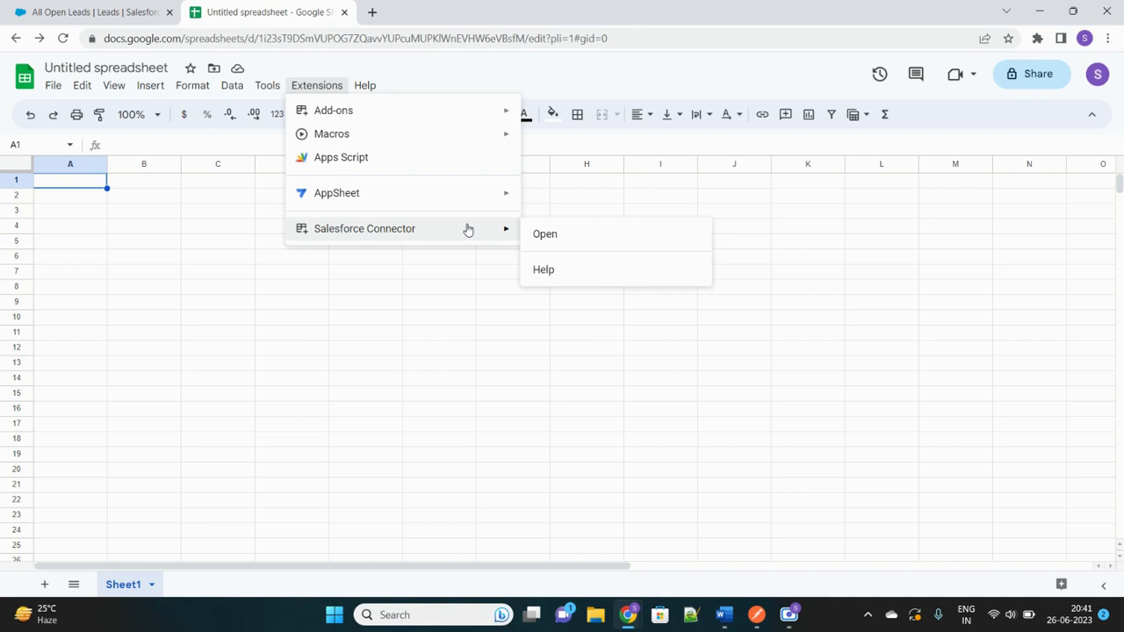
pyautogui.click(548, 235)
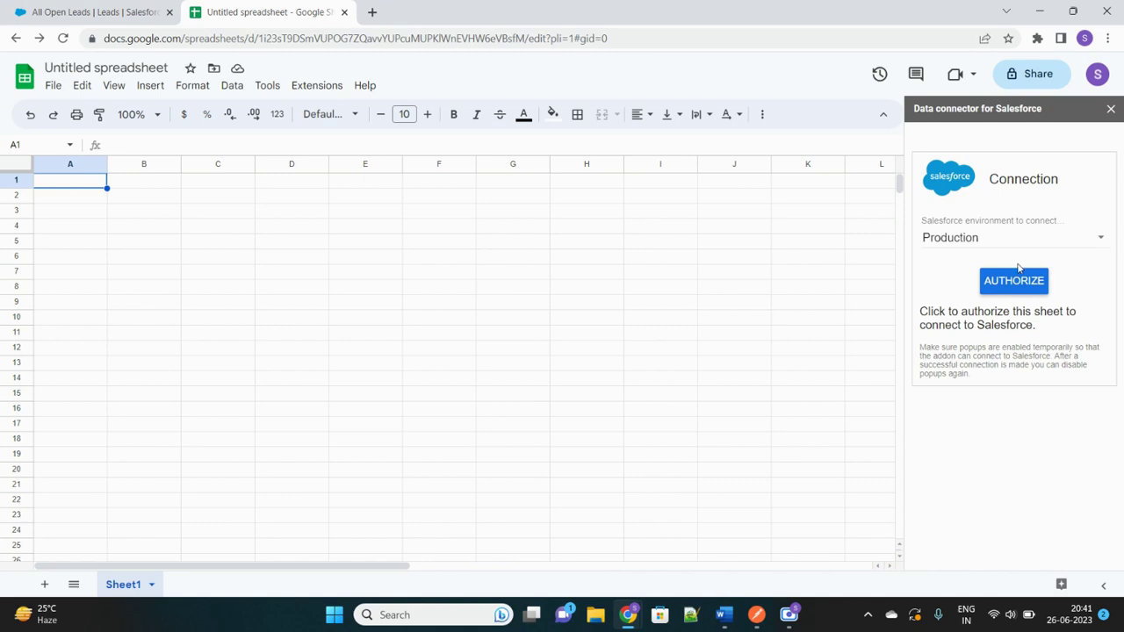
# - Authorize the sheet for the Production Salesforce environment, allow the connector access, and close the authentication window
pyautogui.click(1017, 240)
pyautogui.click(1013, 185)
pyautogui.click(1015, 283)
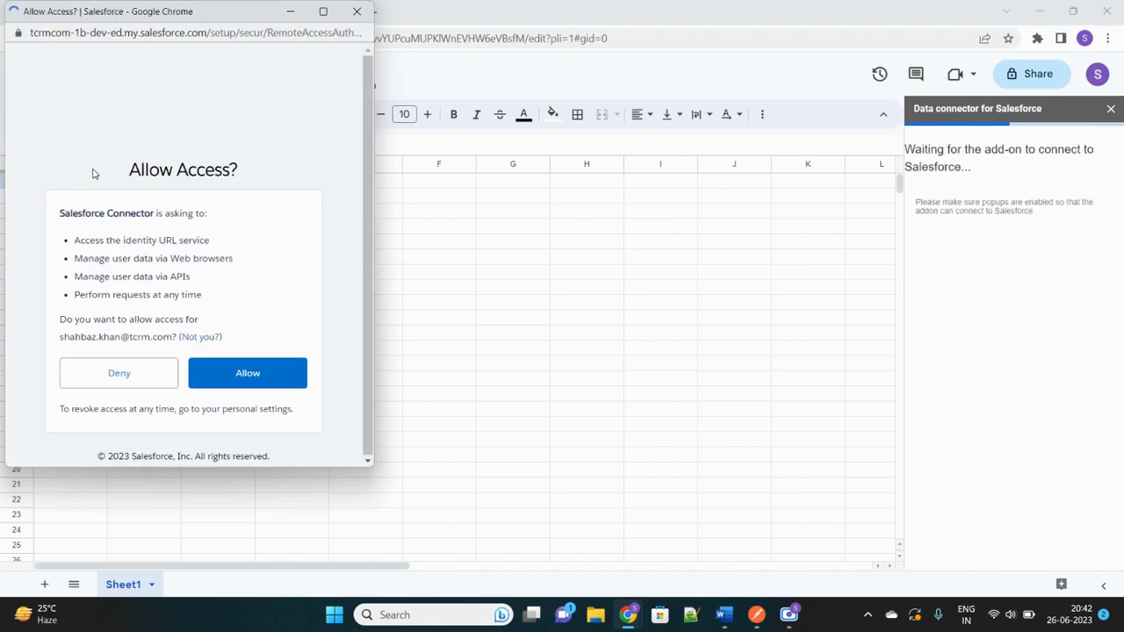
pyautogui.click(249, 374)
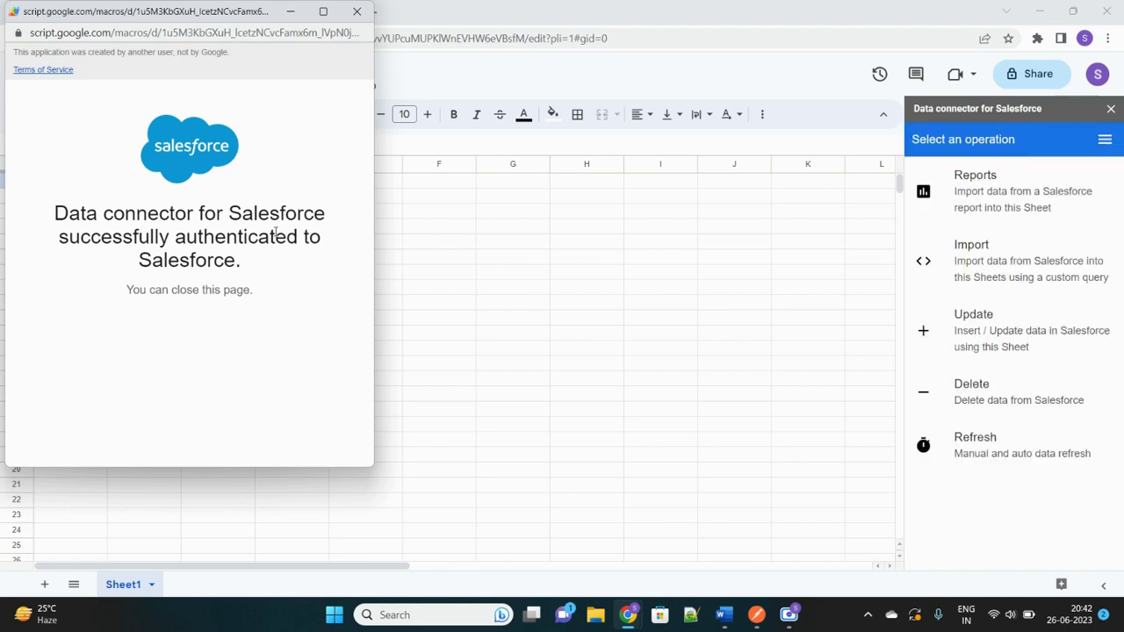
pyautogui.click(356, 12)
pyautogui.click(114, 12)
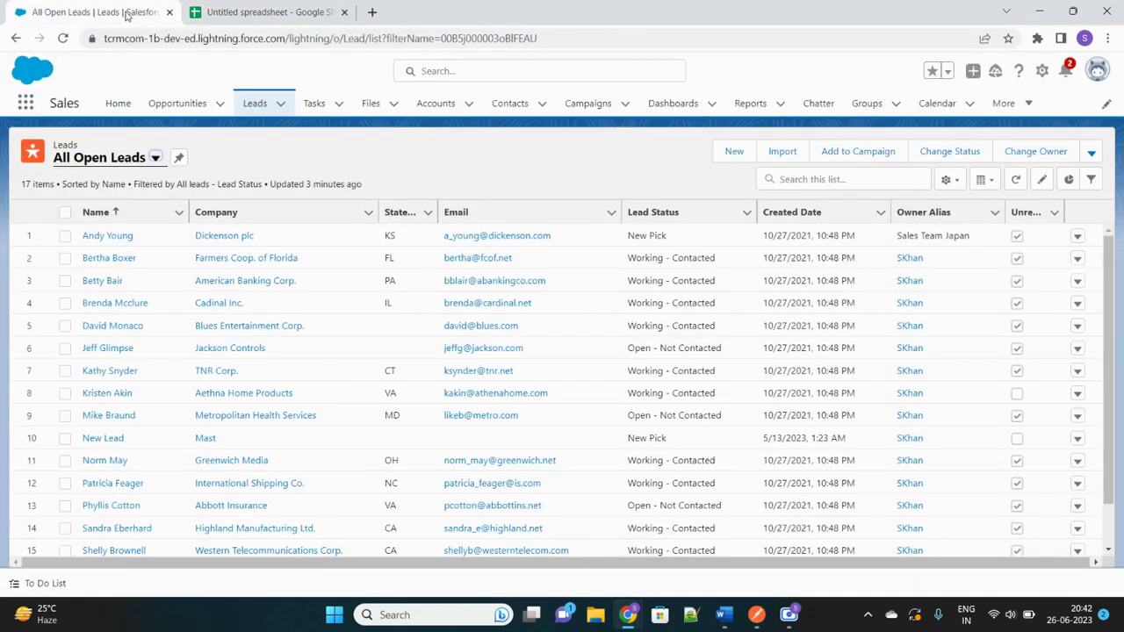
pyautogui.click(246, 14)
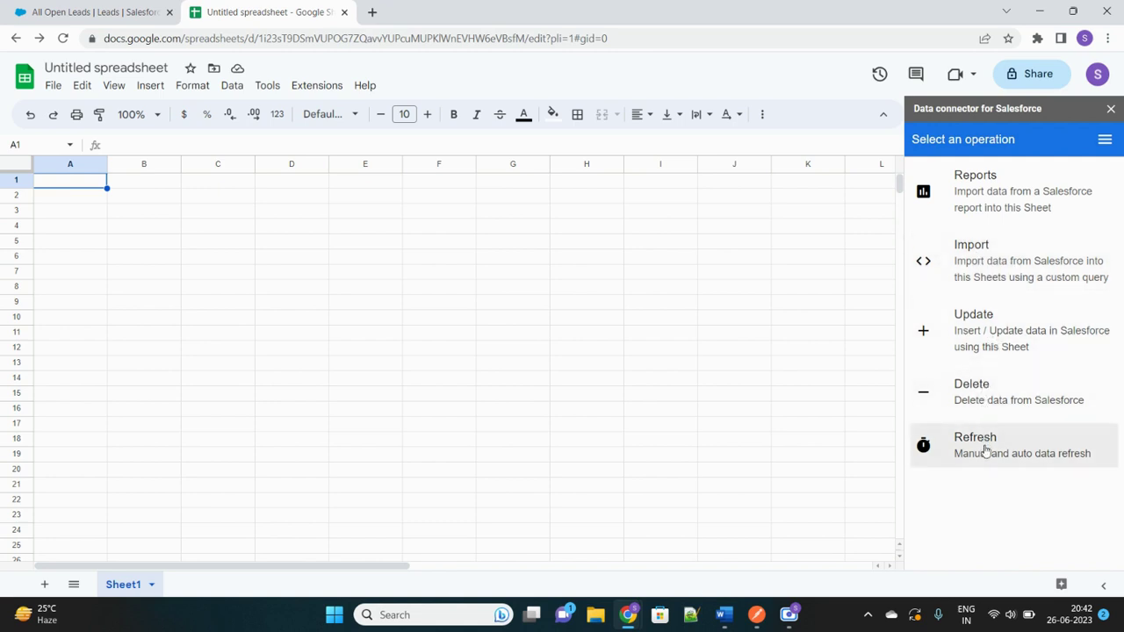
# - View the All Open Leads list in Salesforce, return to the spreadsheet, and start a custom-query import in the connector
pyautogui.click(113, 12)
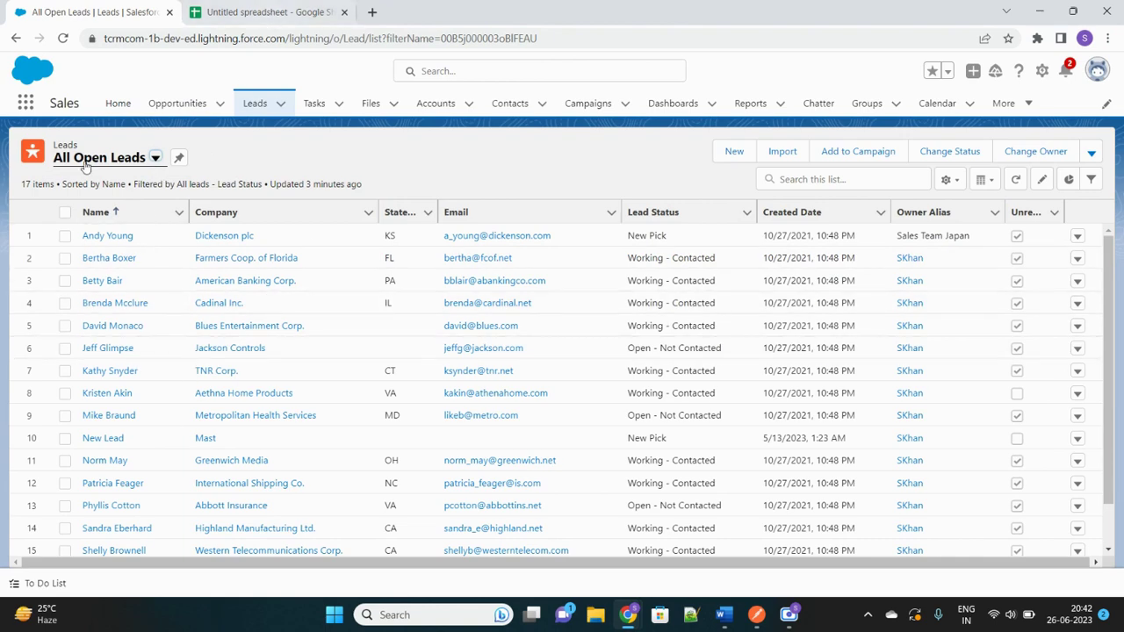
pyautogui.click(260, 18)
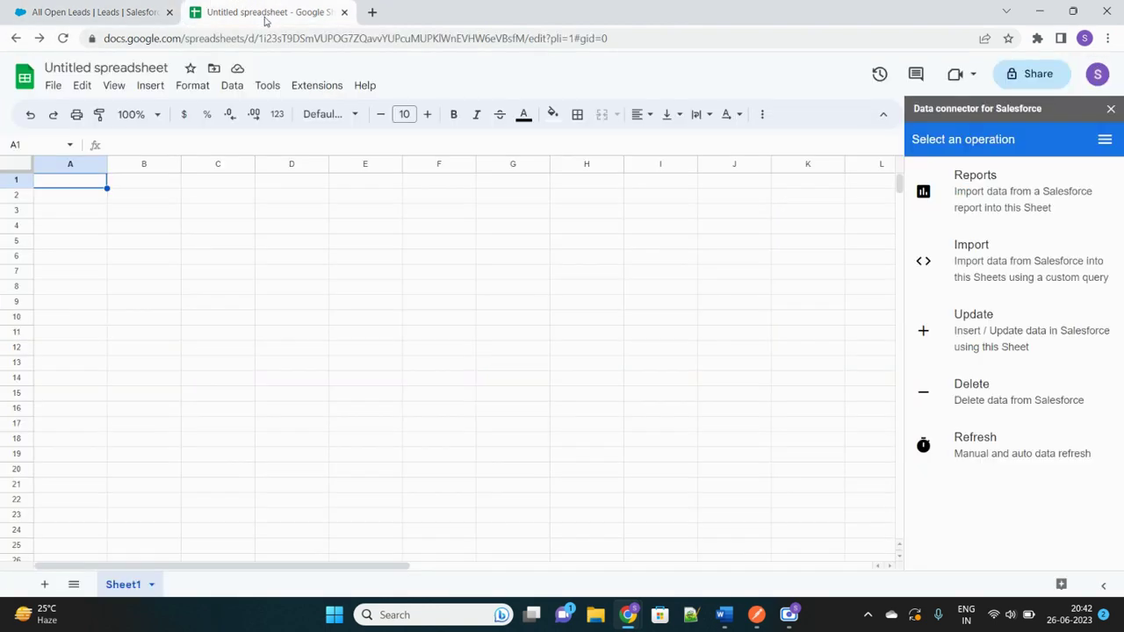
pyautogui.click(959, 270)
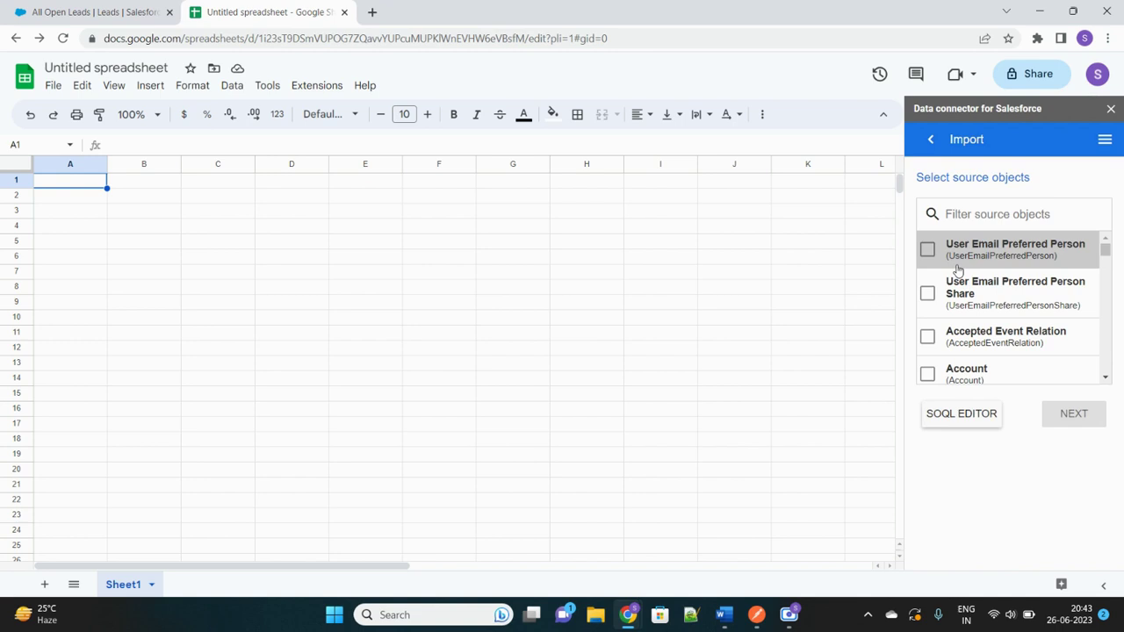
pyautogui.scroll(-2, 951, 312)
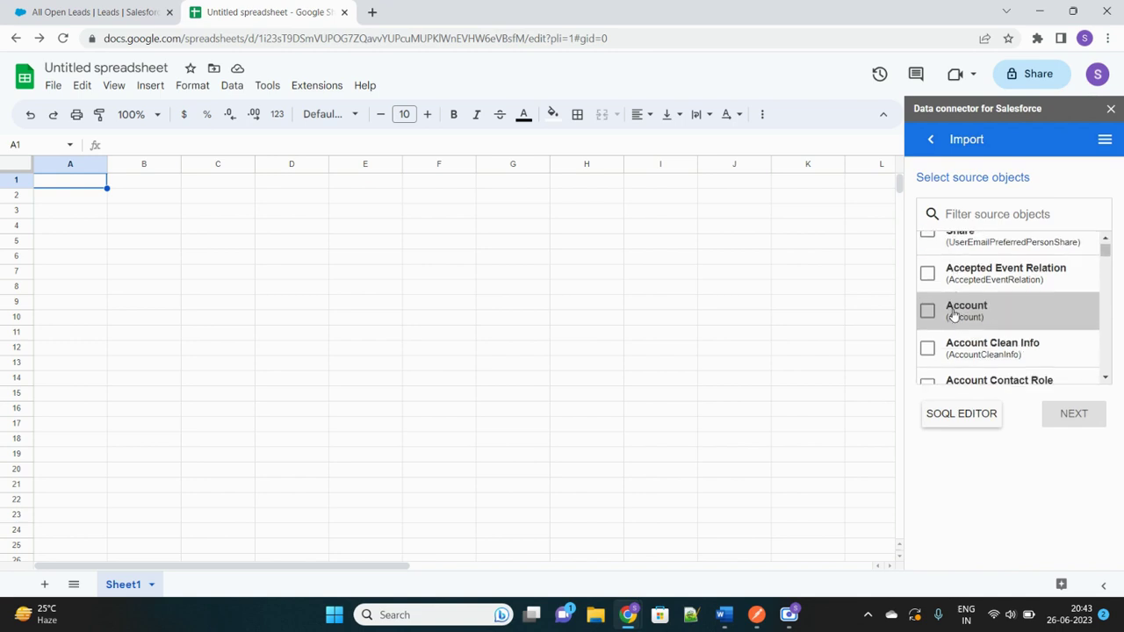
pyautogui.scroll(2, 954, 314)
pyautogui.scroll(-1, 954, 315)
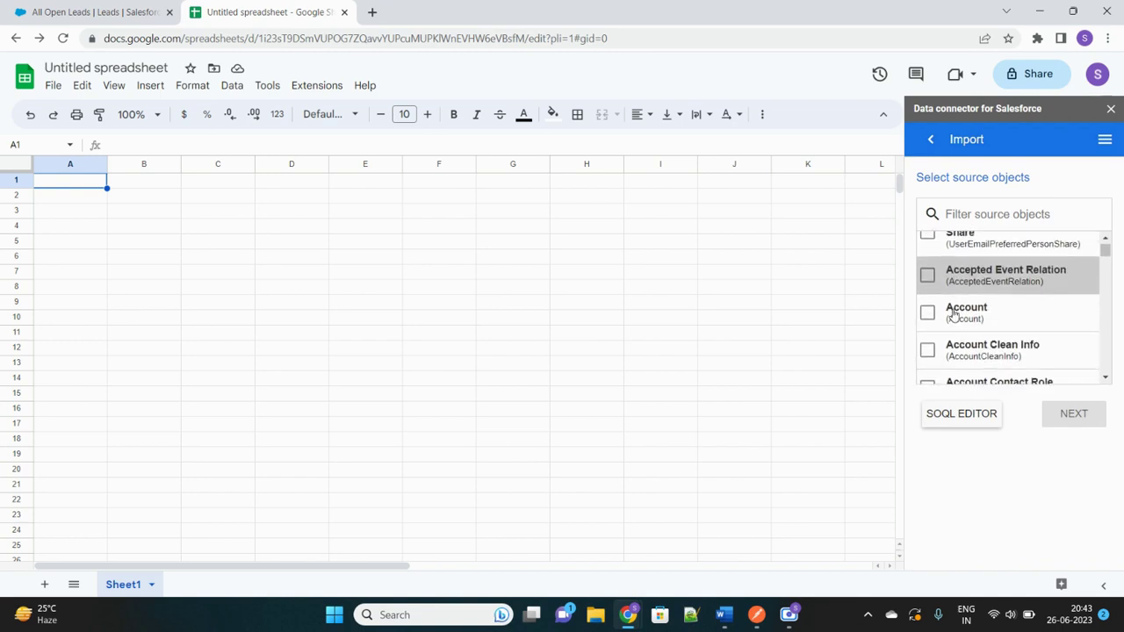
pyautogui.click(930, 316)
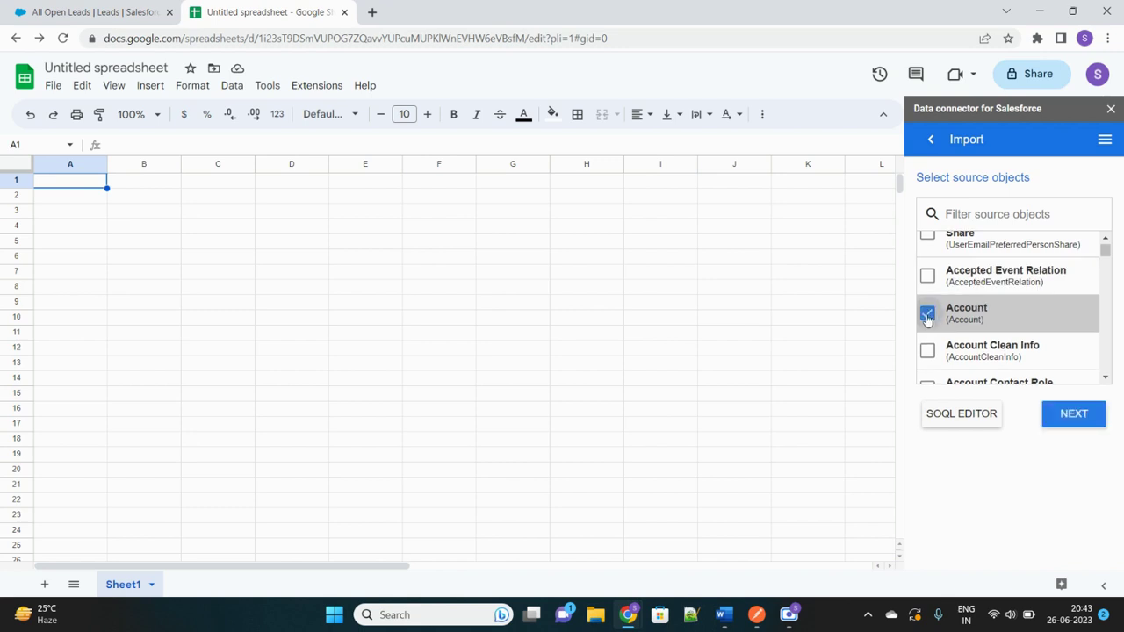
pyautogui.click(930, 317)
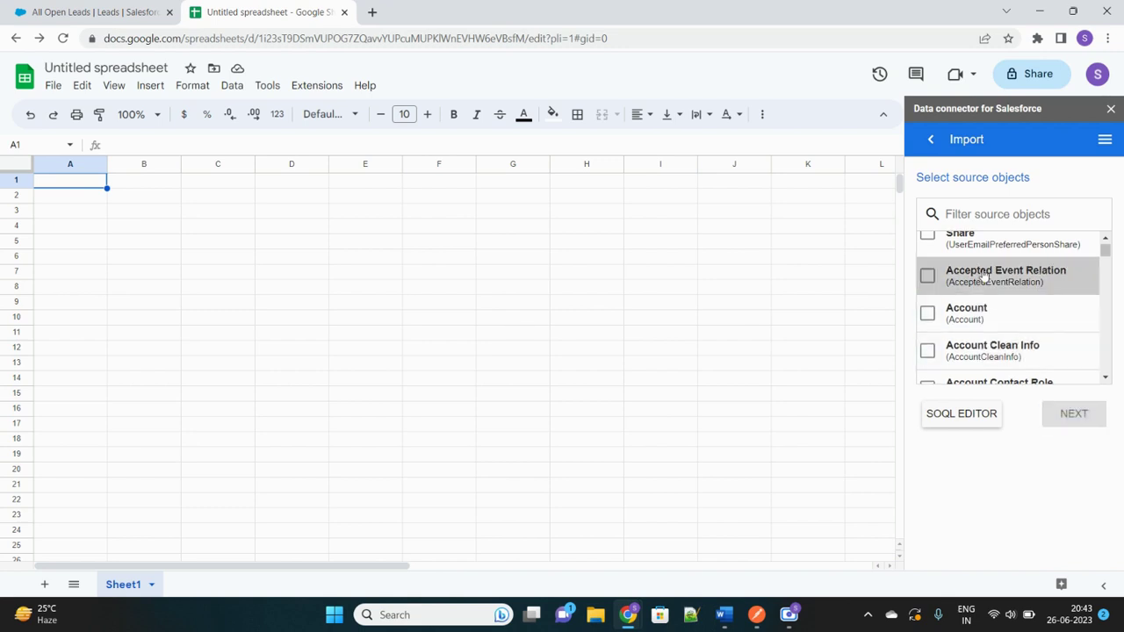
# - Filter the source objects for "Lead", select the Lead object, and proceed to field selection
pyautogui.click(1007, 208)
pyautogui.write('Lead')
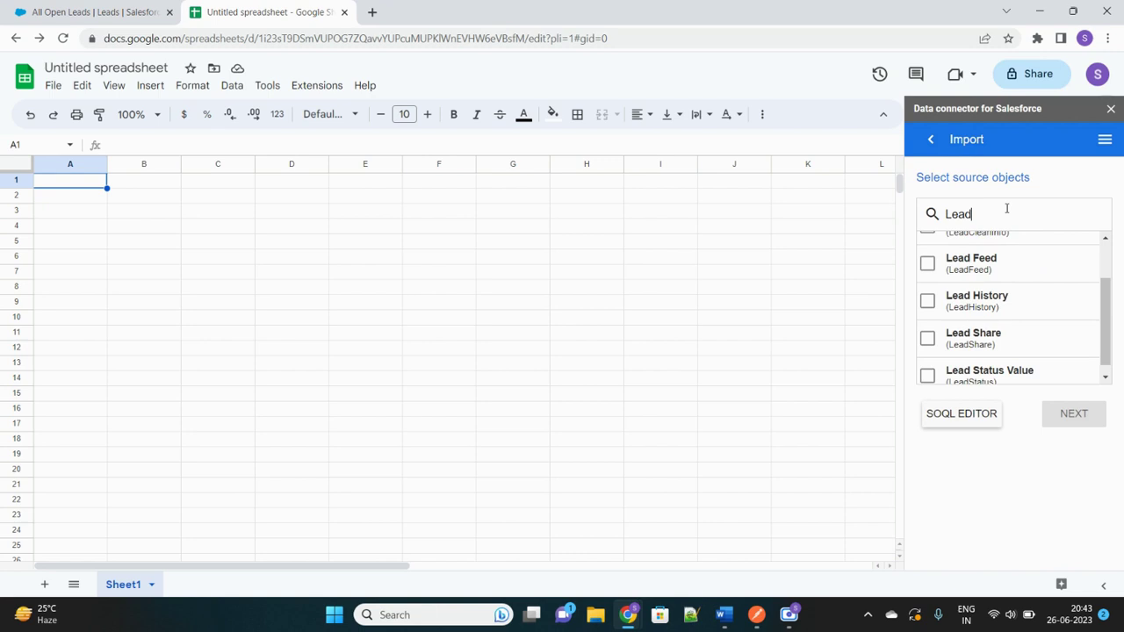
pyautogui.scroll(1, 966, 305)
pyautogui.scroll(1, 966, 305)
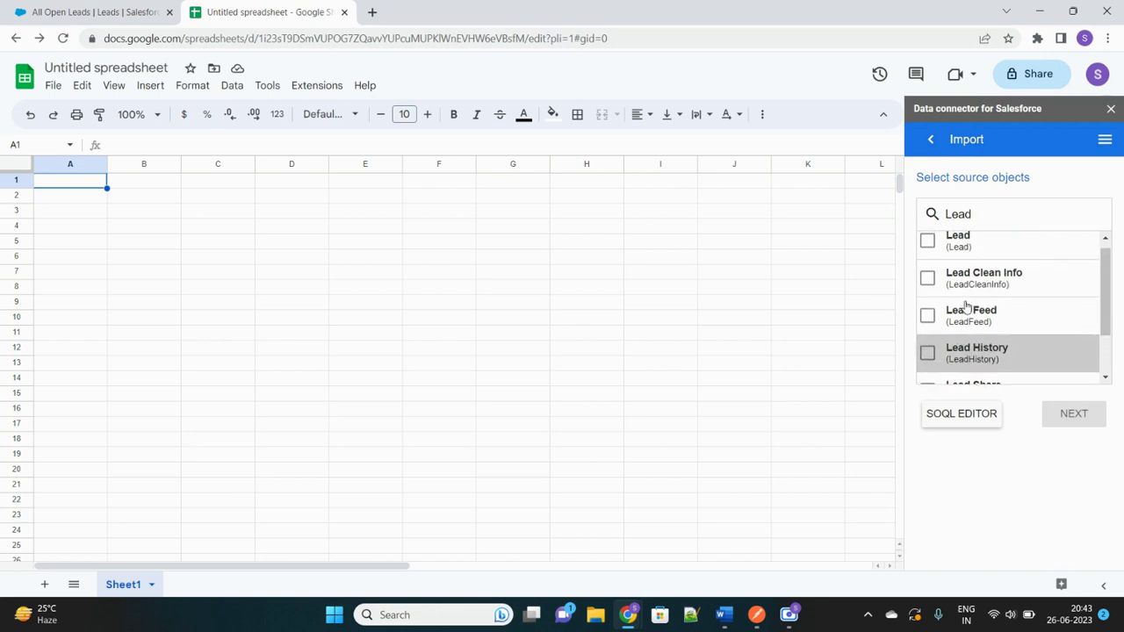
pyautogui.click(929, 248)
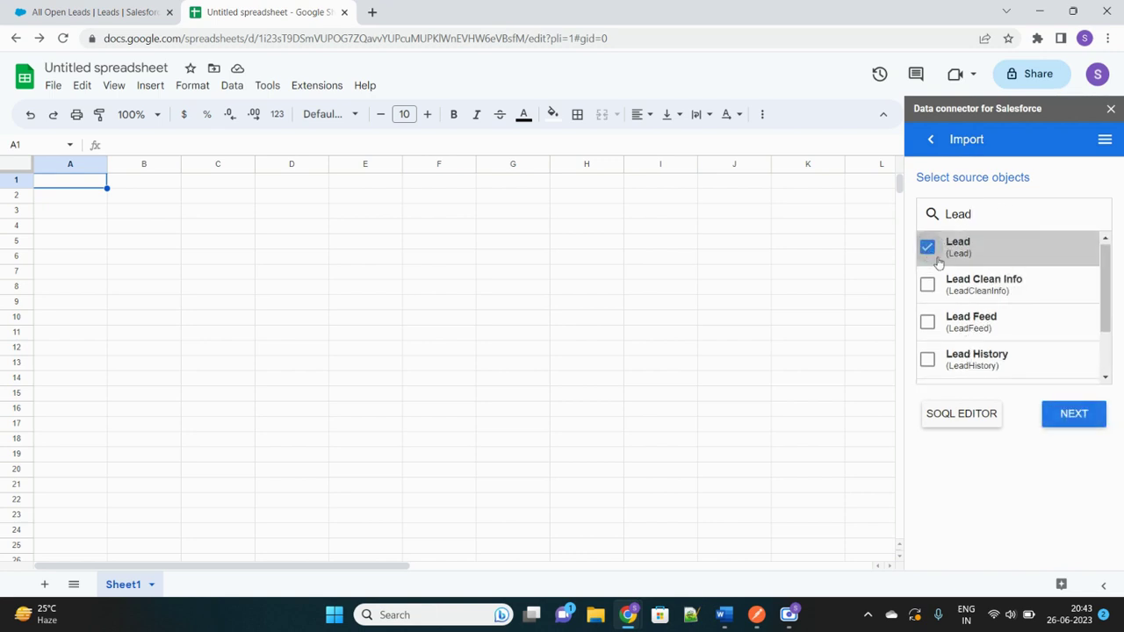
pyautogui.click(1074, 411)
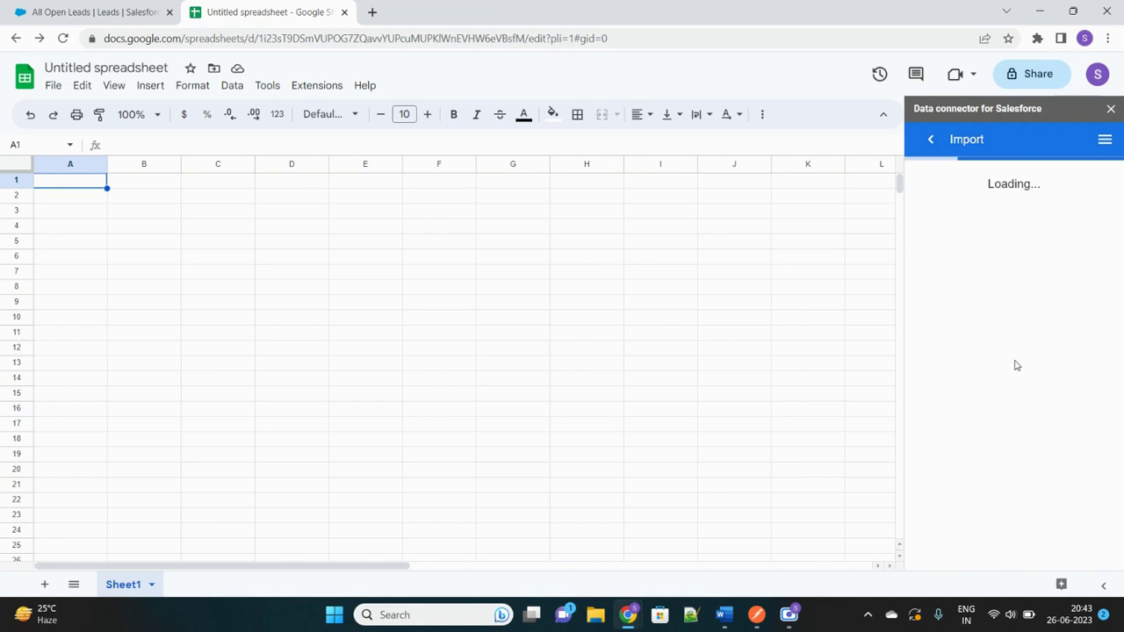
# - Select the Lead object's City and Full Name fields for import, leaving First Name unselected
pyautogui.scroll(-1, 996, 389)
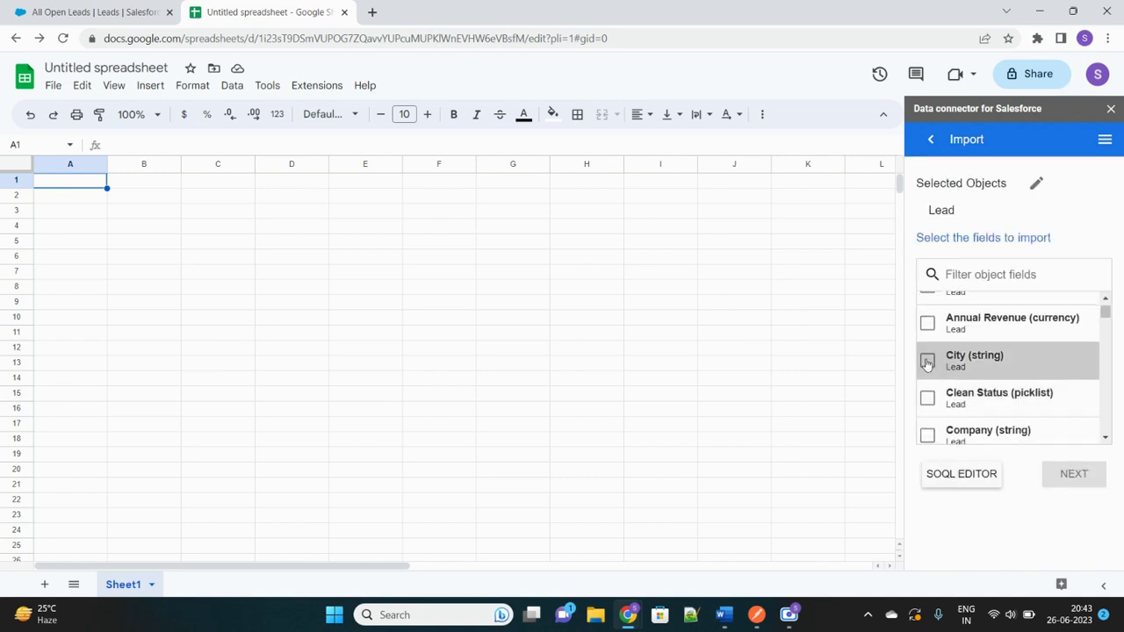
pyautogui.click(927, 362)
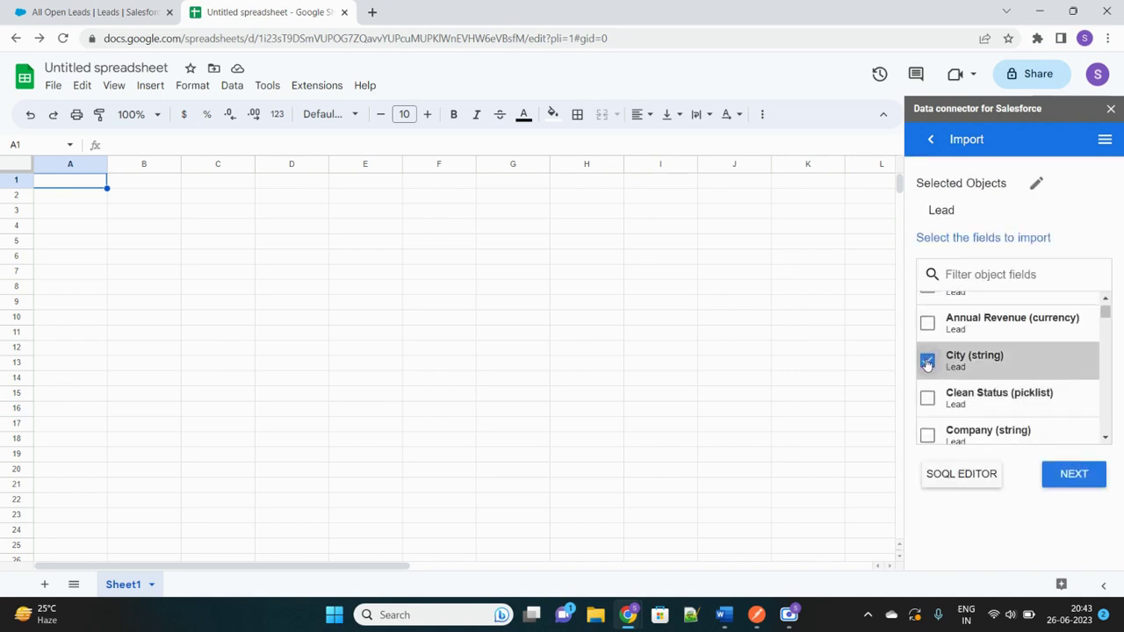
pyautogui.click(980, 277)
pyautogui.write('Nam')
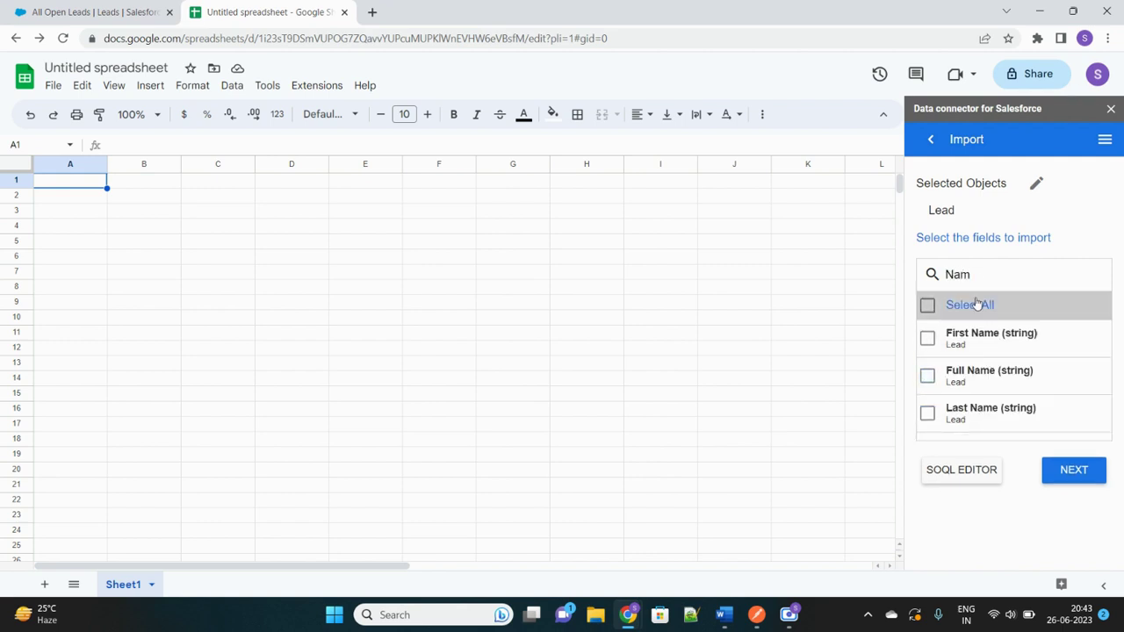
pyautogui.click(927, 339)
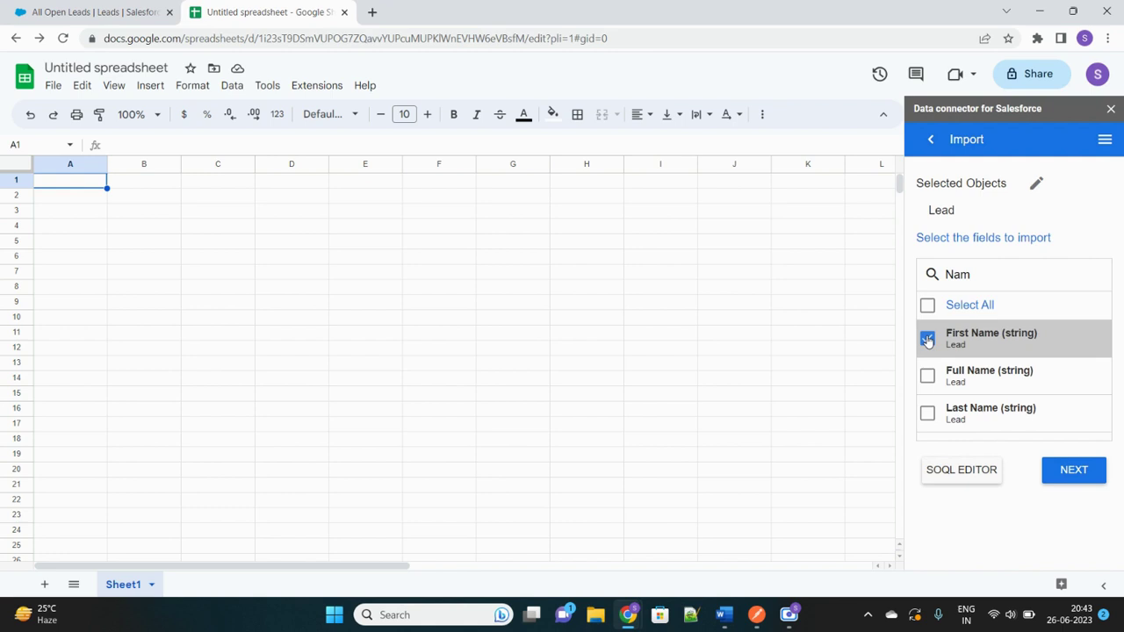
pyautogui.click(927, 340)
pyautogui.click(927, 376)
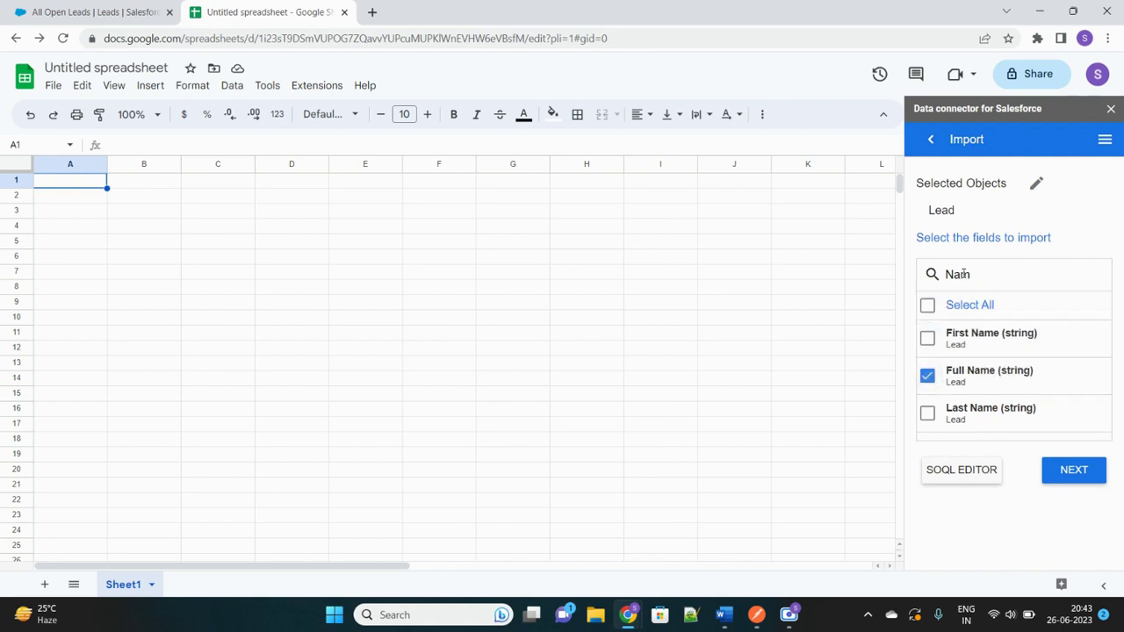
# - Filter the object fields for "Id" and add the Lead ID field to the import
pyautogui.doubleClick(962, 274)
pyautogui.write('Id')
pyautogui.scroll(-3, 945, 382)
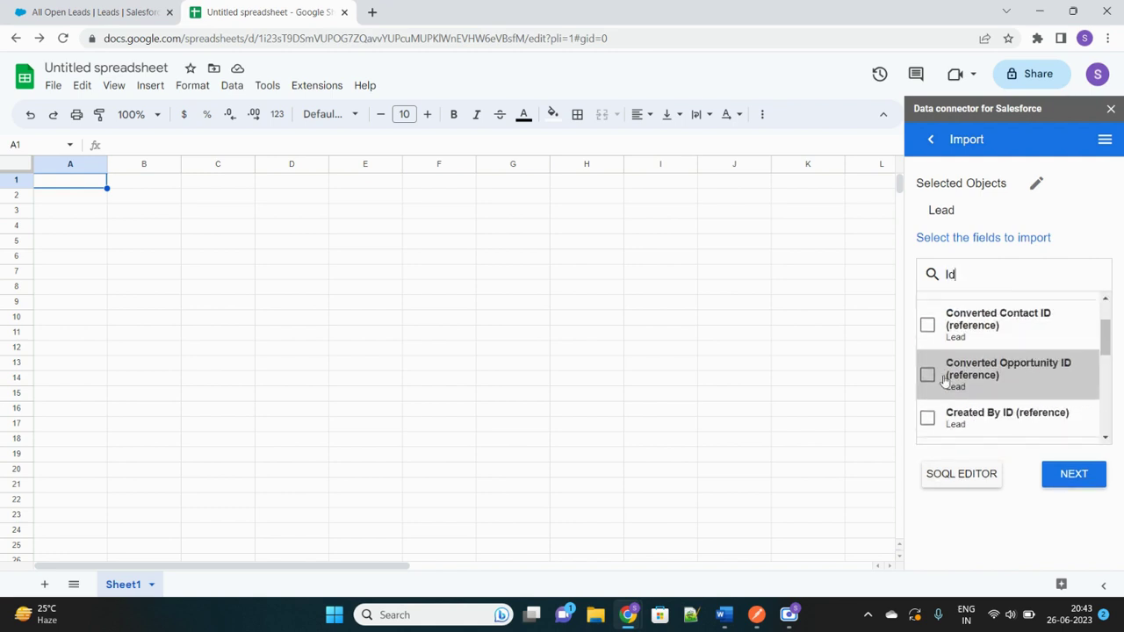
pyautogui.scroll(-5, 940, 382)
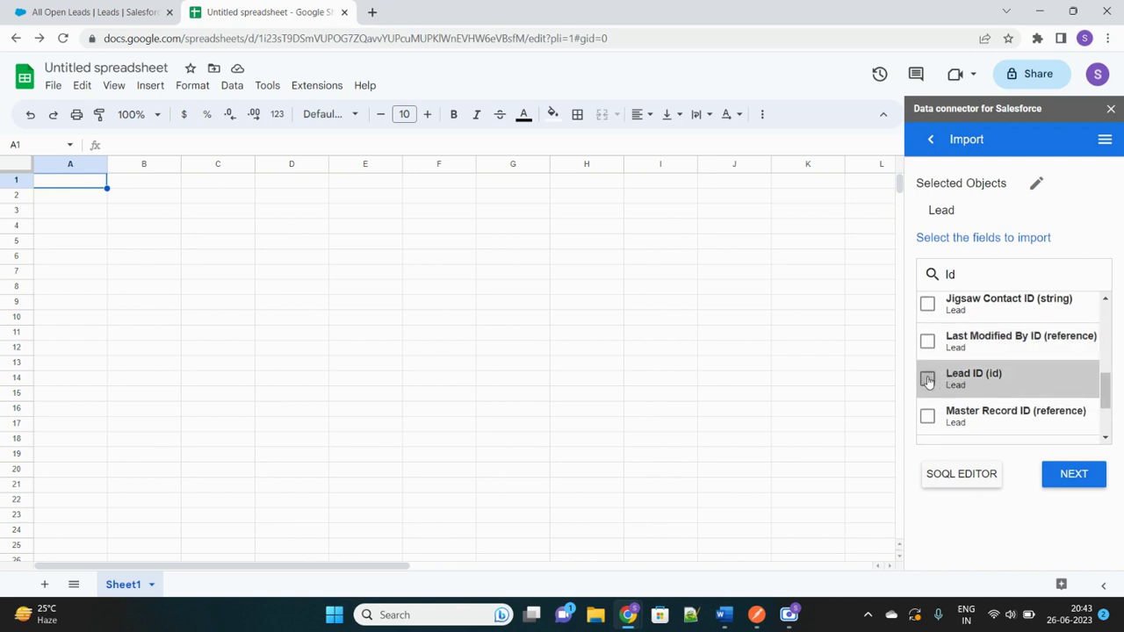
pyautogui.click(927, 379)
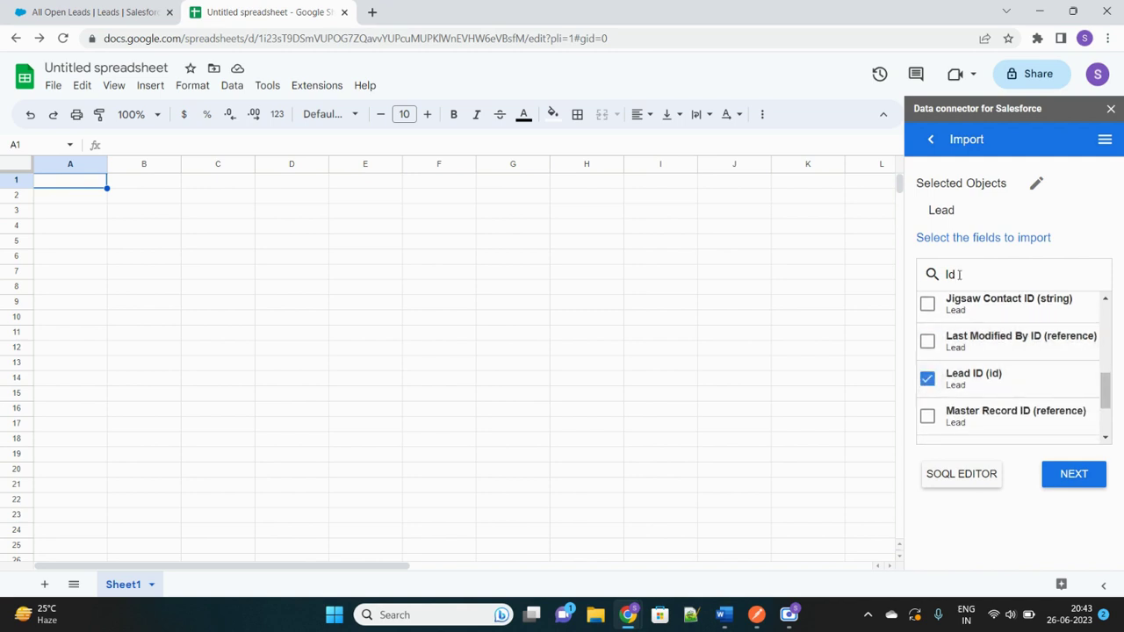
# - Find and add the Lead object's Phone field to the import, and proceed to the filtering conditions
pyautogui.press('BackSpace')
pyautogui.press('BackSpace')
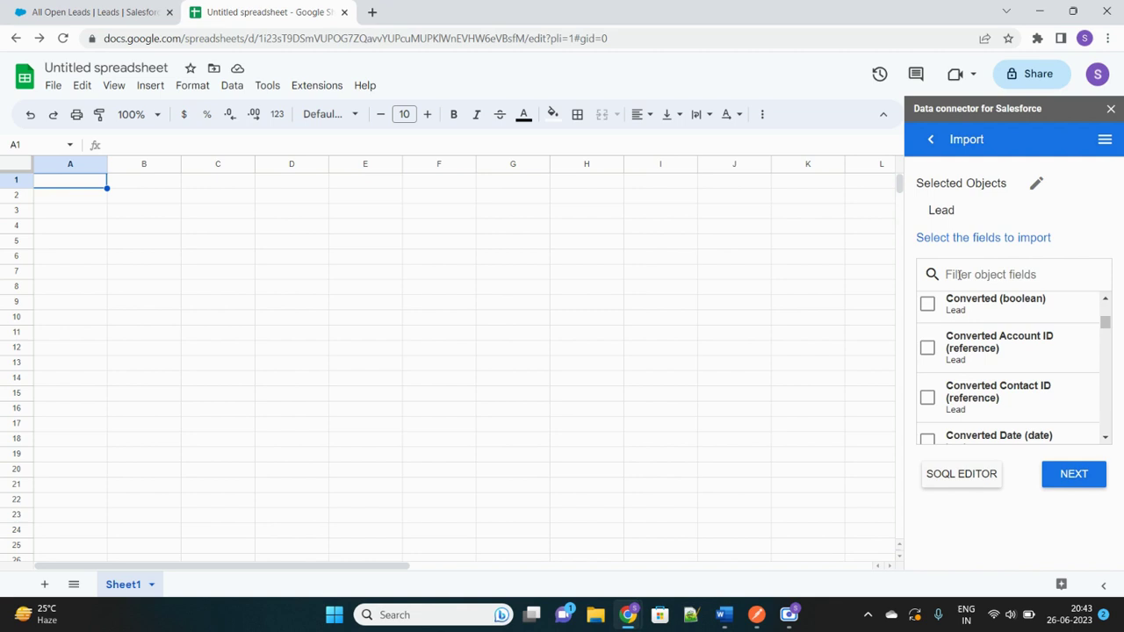
pyautogui.write('Pho')
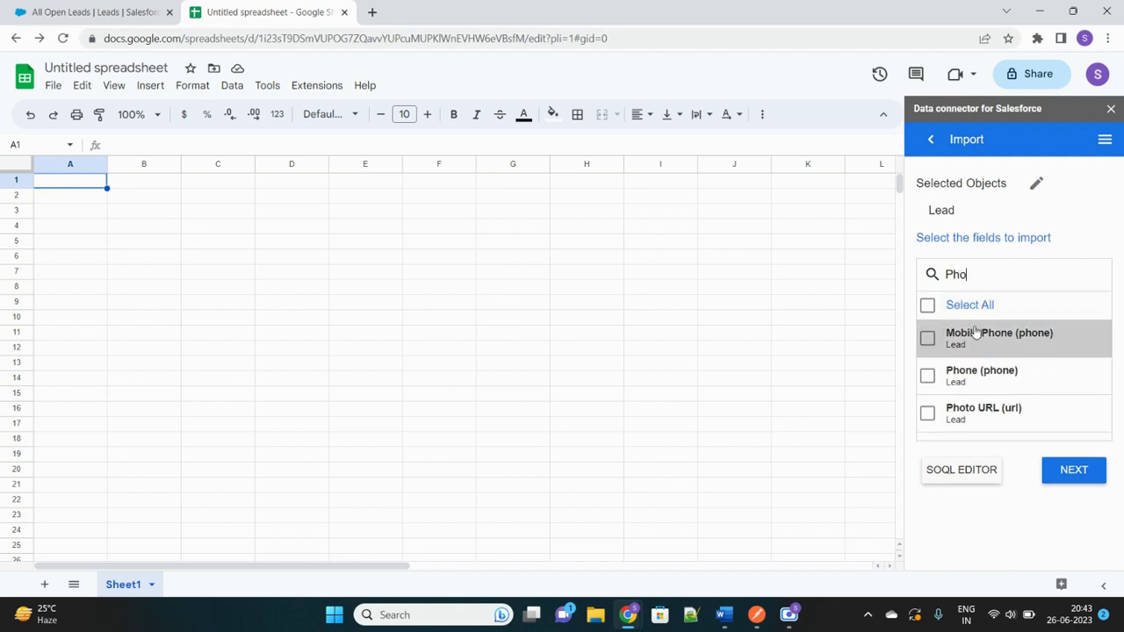
pyautogui.click(927, 376)
pyautogui.click(1074, 471)
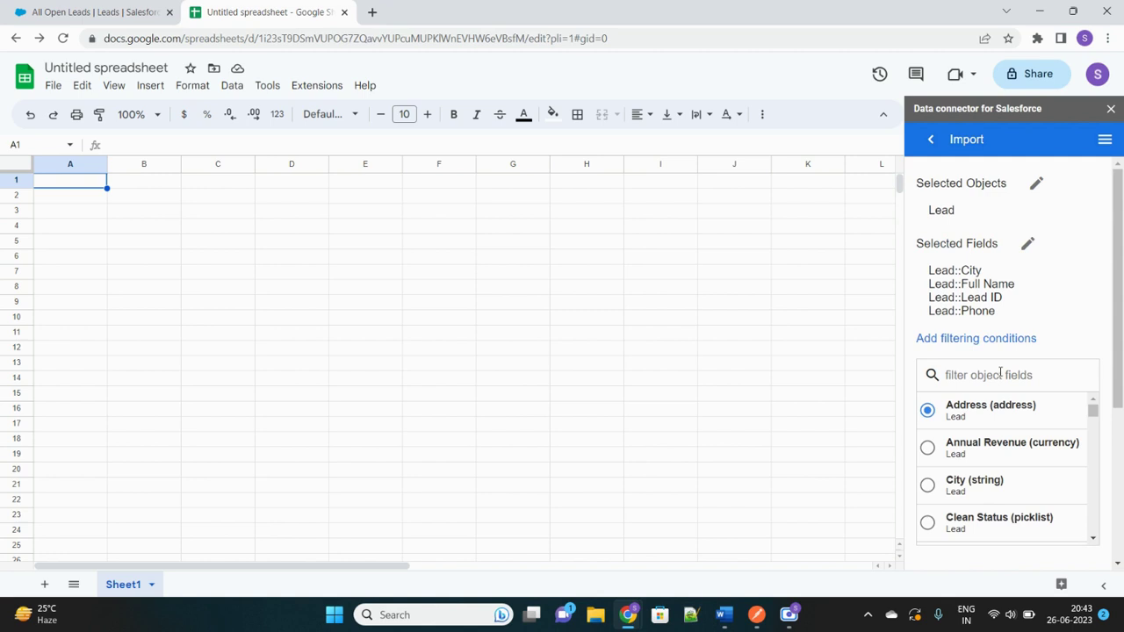
# - Leave the import without filtering conditions and set the maximum rows to import to 100
pyautogui.scroll(-1, 999, 373)
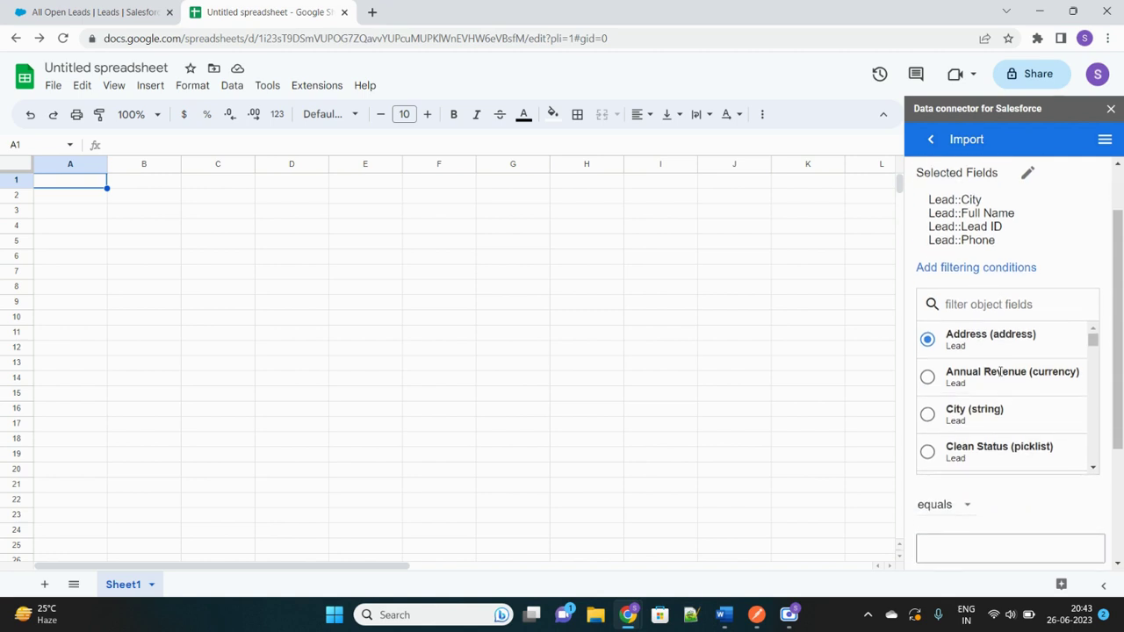
pyautogui.scroll(-1, 999, 373)
pyautogui.scroll(-2, 1000, 374)
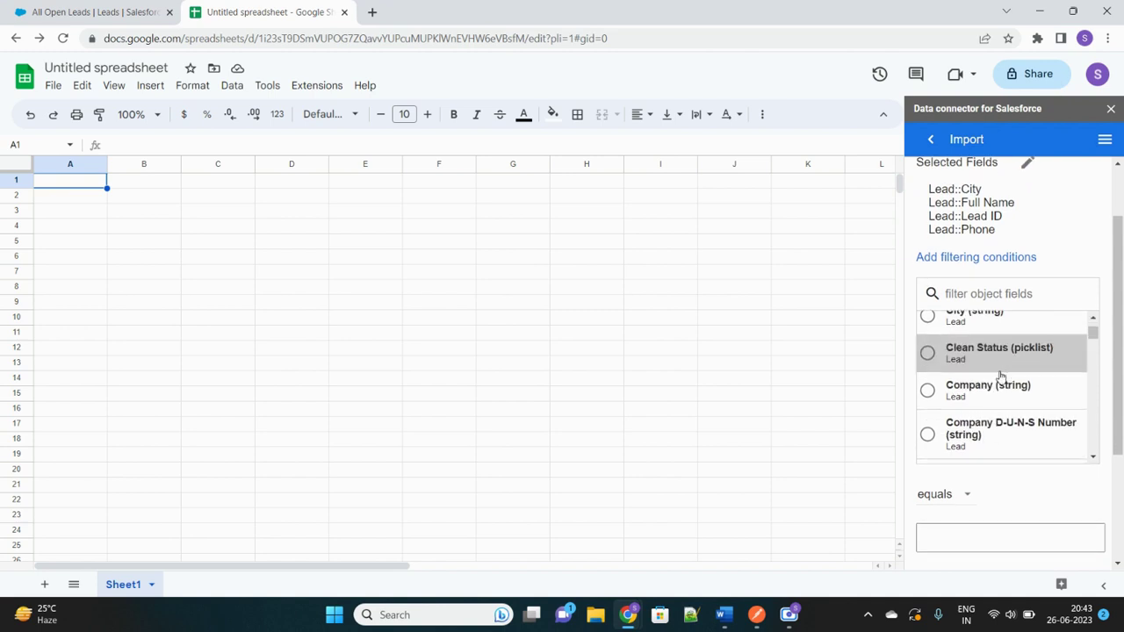
pyautogui.scroll(2, 999, 373)
pyautogui.scroll(-1, 1001, 376)
pyautogui.scroll(-3, 1001, 376)
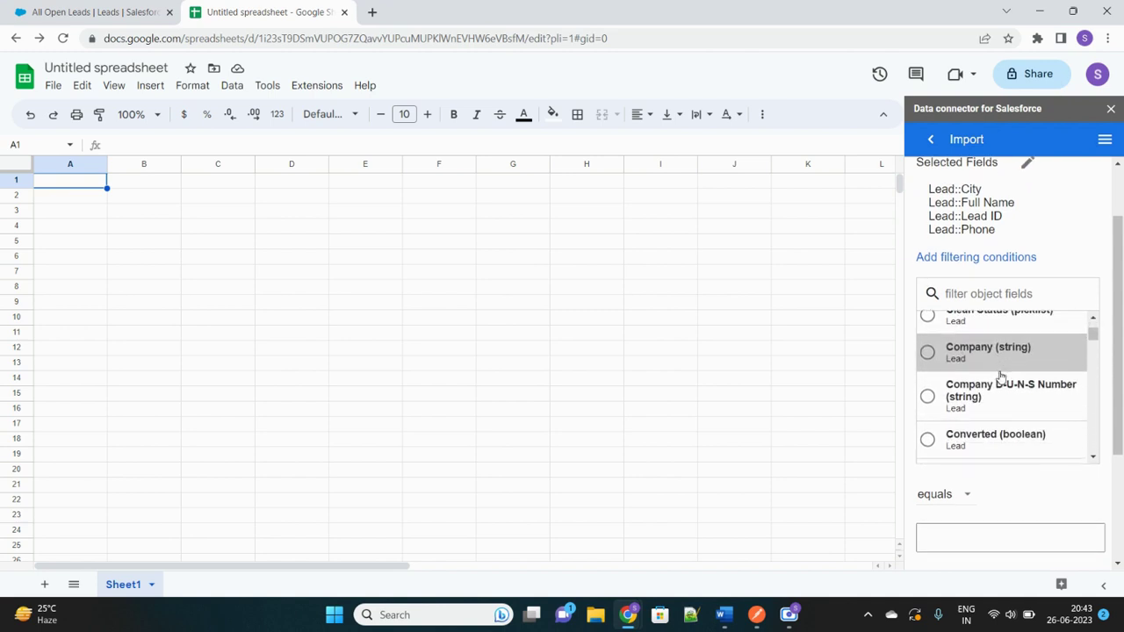
pyautogui.scroll(-2, 1031, 501)
pyautogui.scroll(-1, 1032, 501)
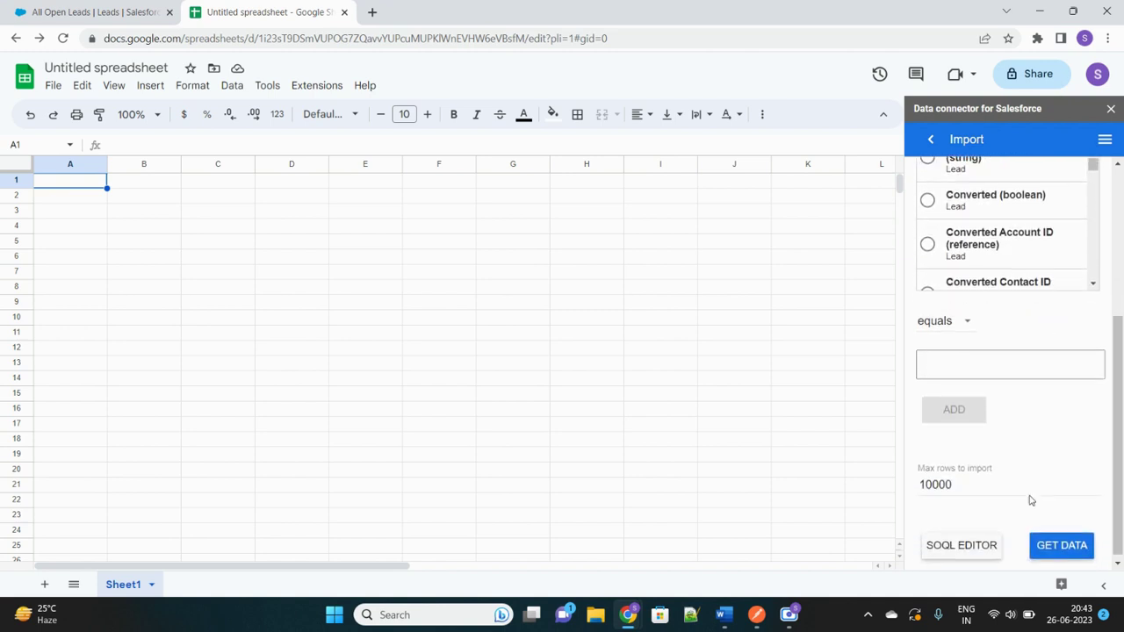
pyautogui.click(961, 479)
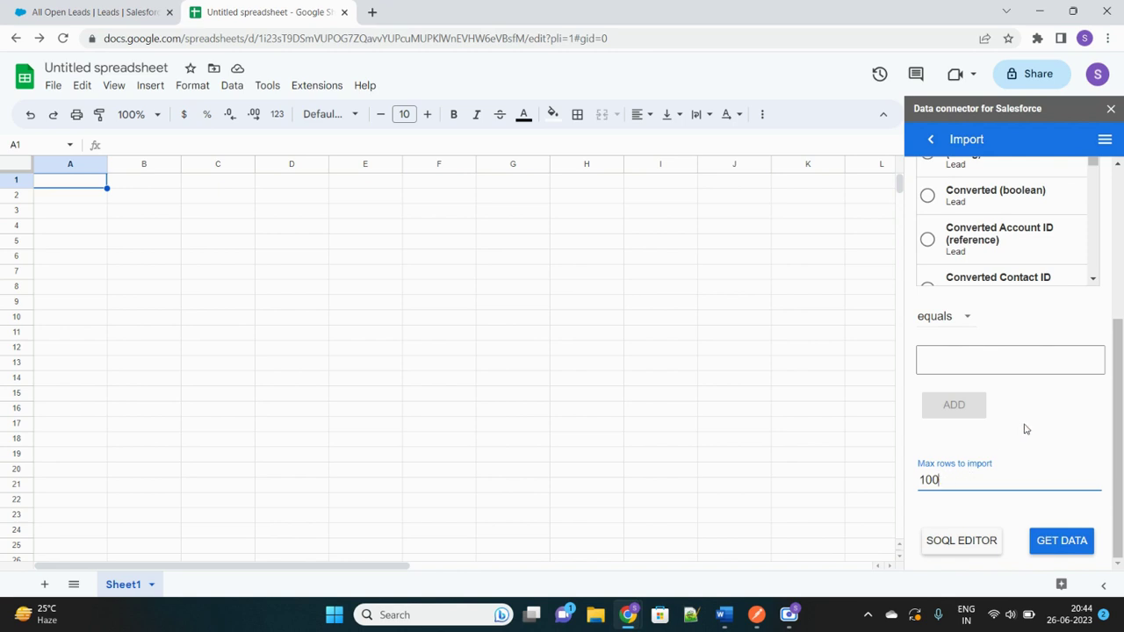
# - Review the import settings and get the lead data, replacing all data in the active spreadsheet
pyautogui.scroll(4, 1024, 429)
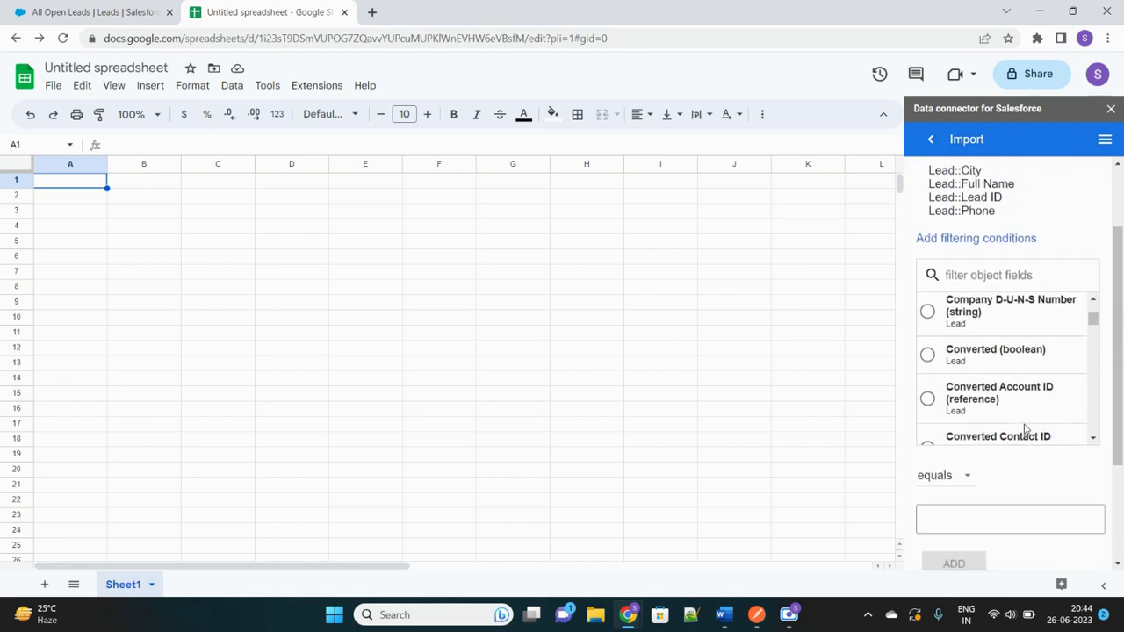
pyautogui.scroll(3, 1010, 400)
pyautogui.click(1024, 318)
pyautogui.scroll(2, 1050, 233)
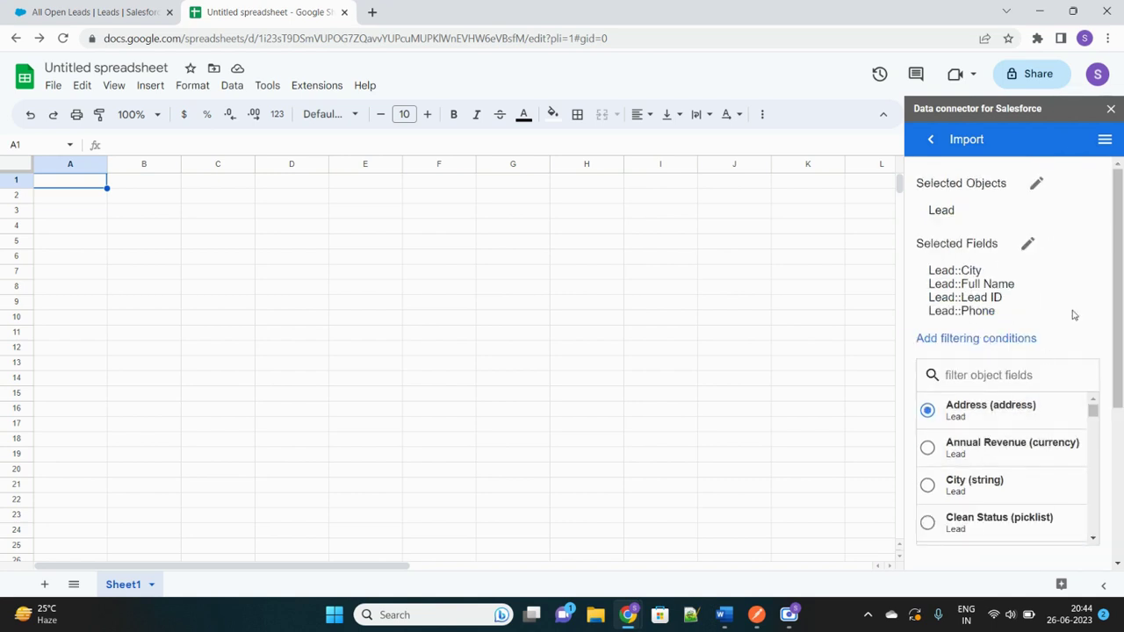
pyautogui.scroll(-3, 1073, 314)
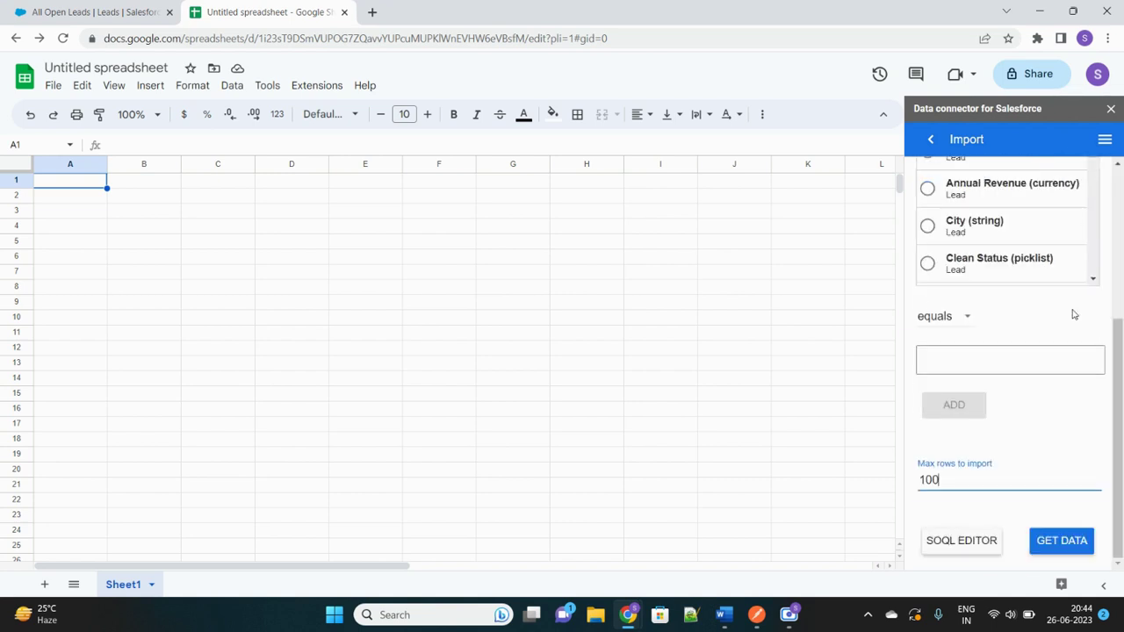
pyautogui.click(1060, 545)
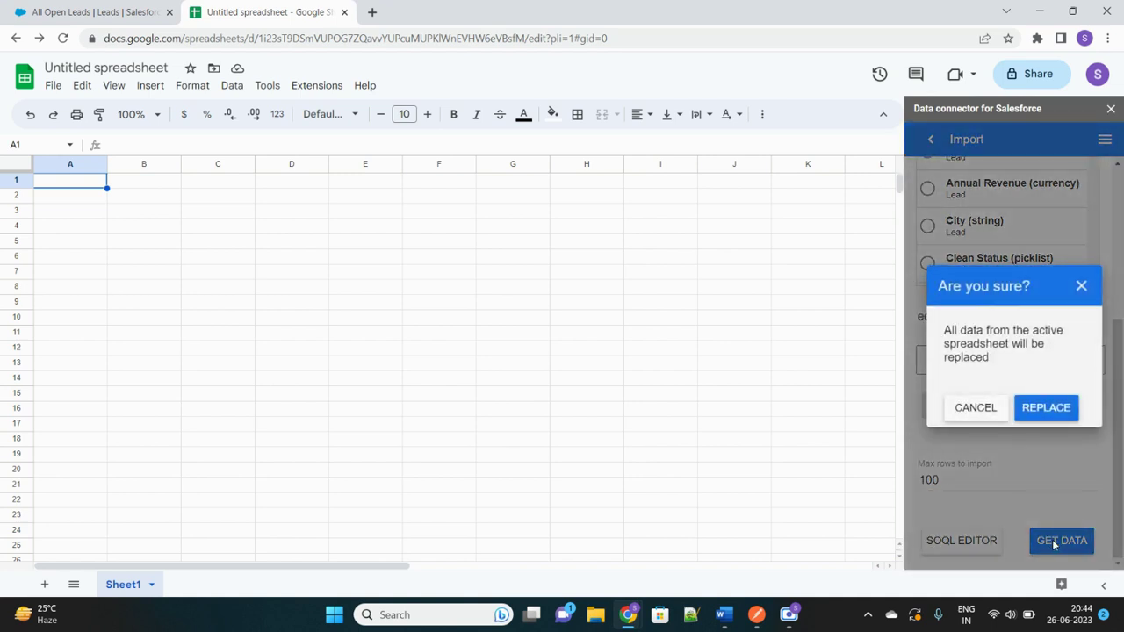
pyautogui.click(1048, 410)
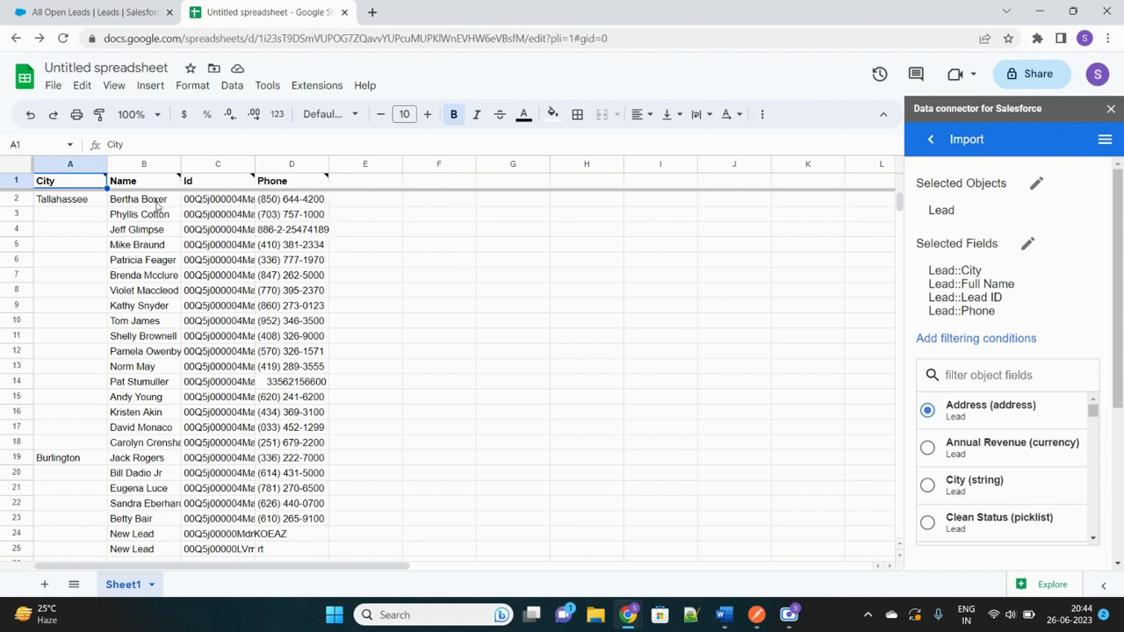
# - Widen the City and Name columns of the imported lead data, making Name the wider of the two
pyautogui.click(309, 206)
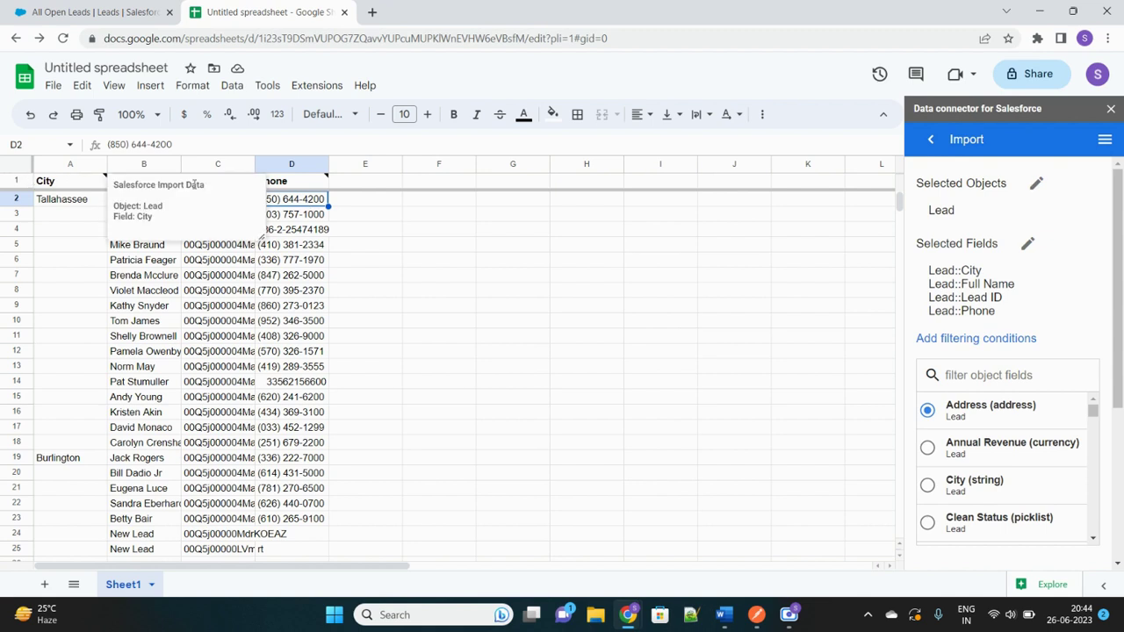
pyautogui.click(56, 202)
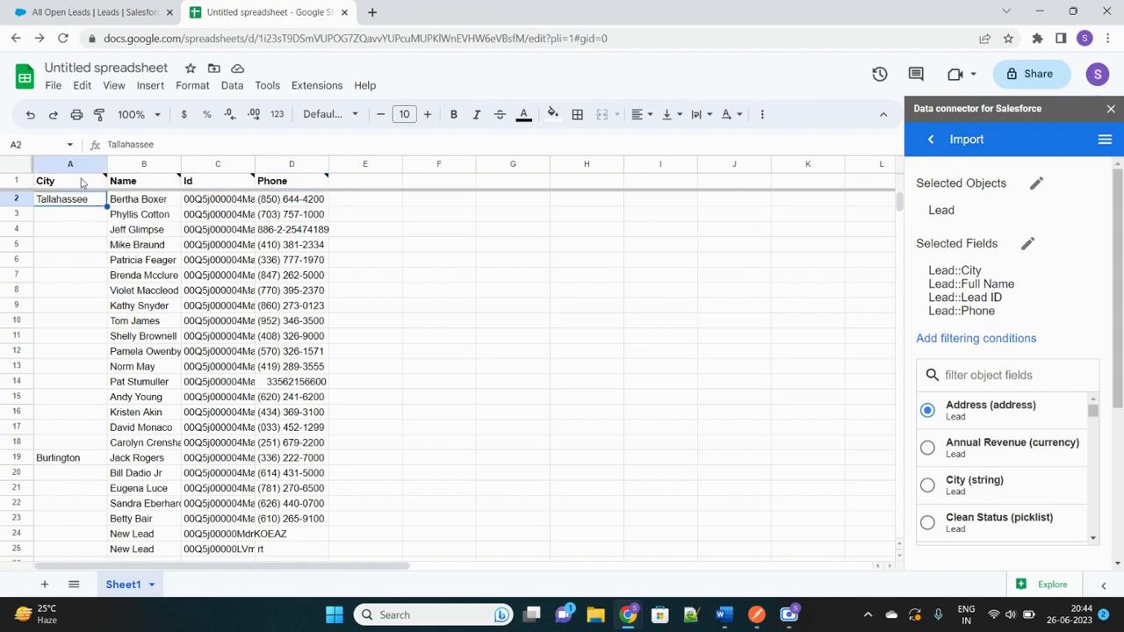
pyautogui.moveTo(108, 164); pyautogui.dragTo(138, 164)
pyautogui.moveTo(213, 163); pyautogui.dragTo(297, 163)
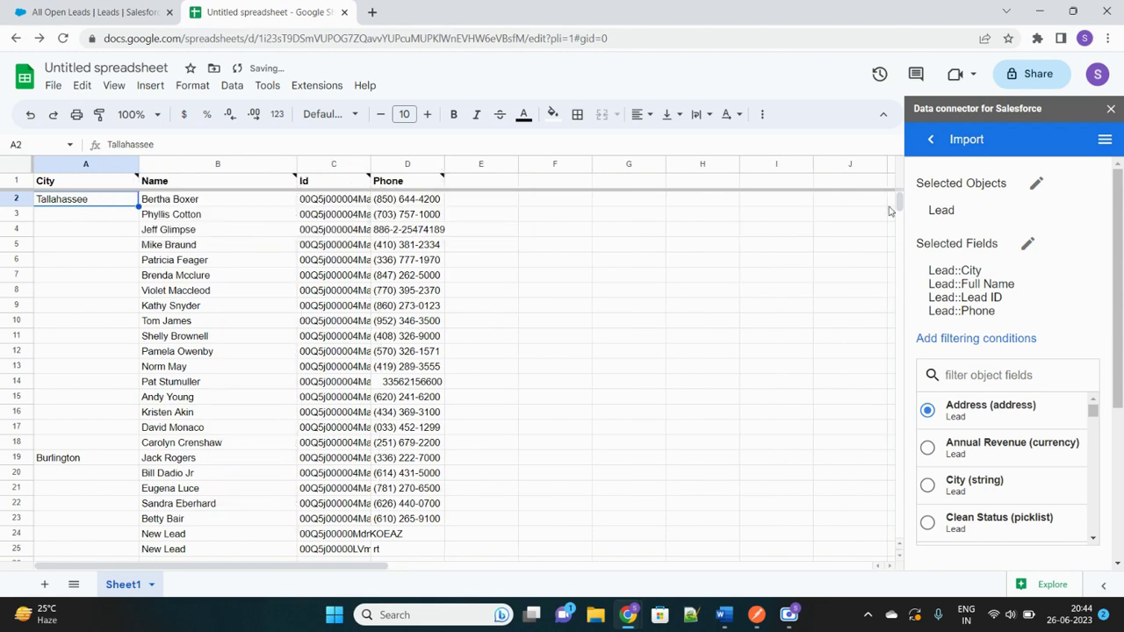
# - Return to the connector's operations, start a new import from Salesforce, and open the SOQL editor instead of choosing source objects
pyautogui.click(931, 139)
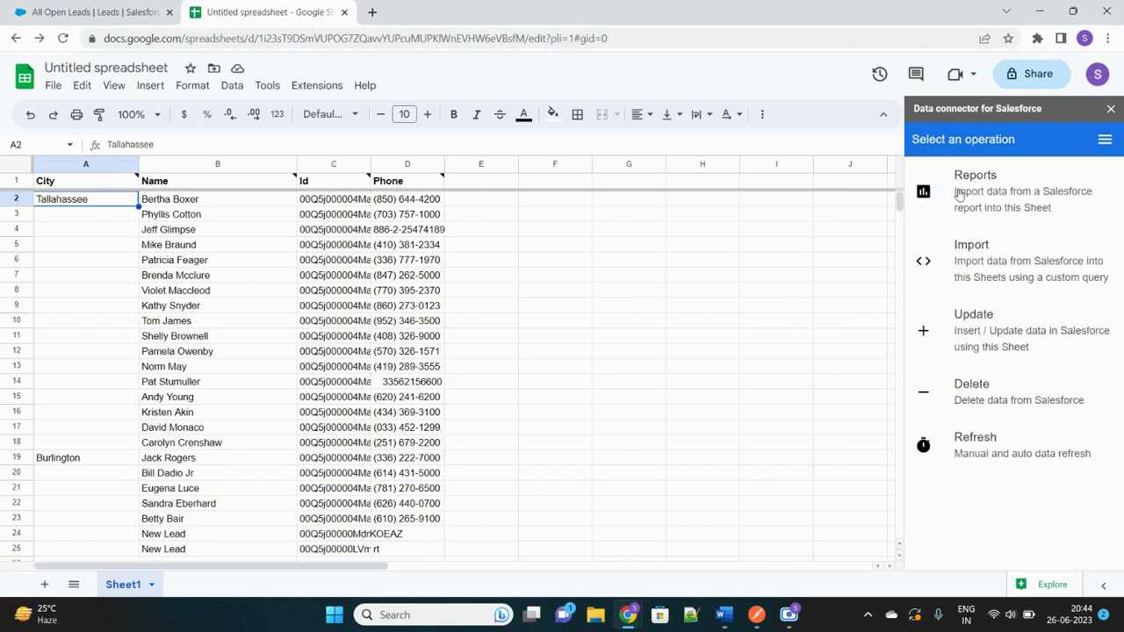
pyautogui.click(995, 272)
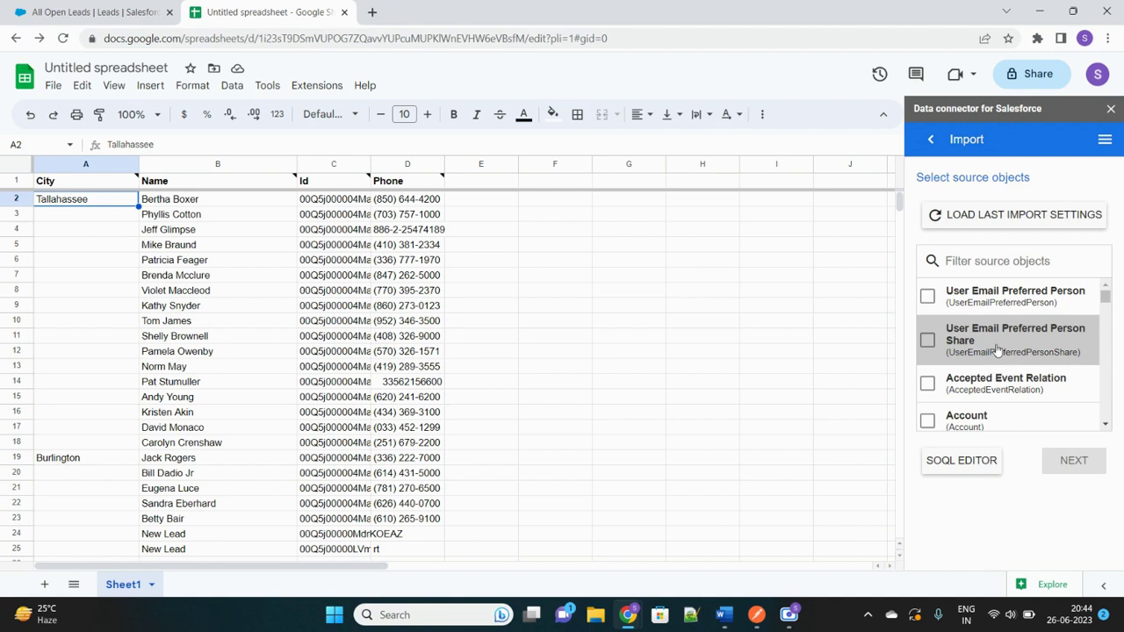
pyautogui.scroll(-1, 996, 355)
pyautogui.scroll(1, 996, 354)
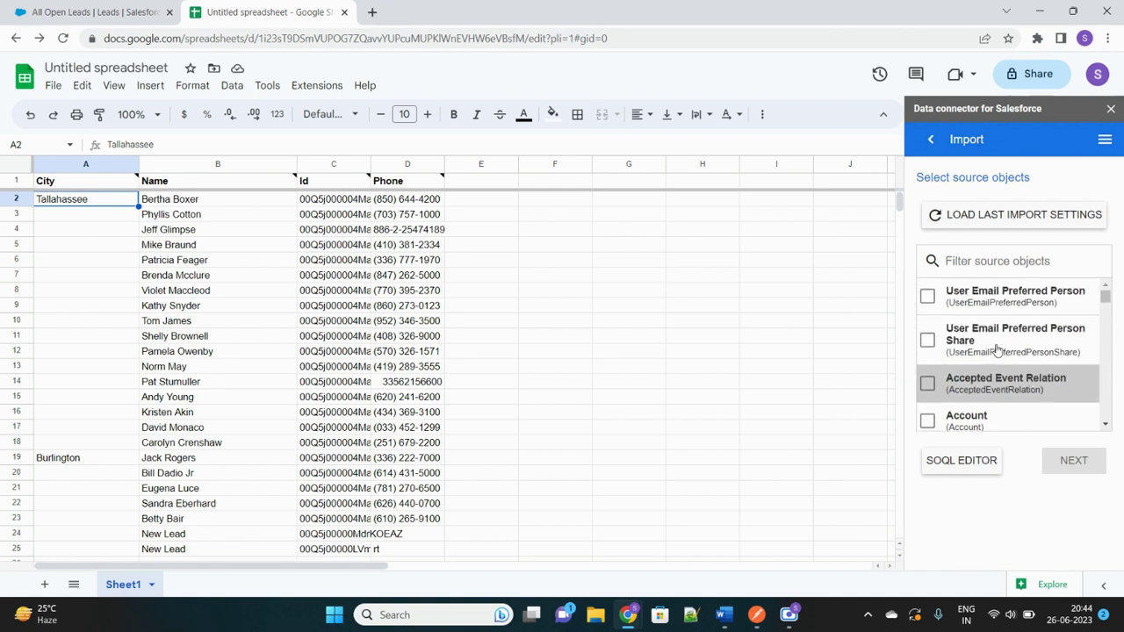
pyautogui.click(965, 466)
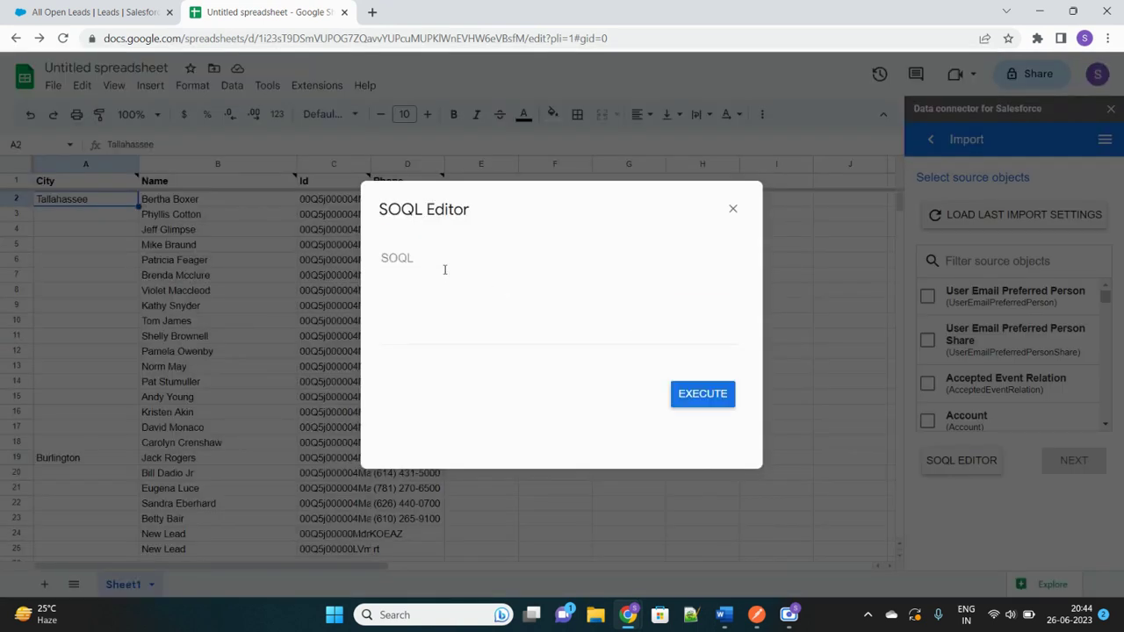
# - Write the SOQL query "SELECT Id,Name, City FROM Lead LIMIT 100" and execute it
pyautogui.click(417, 267)
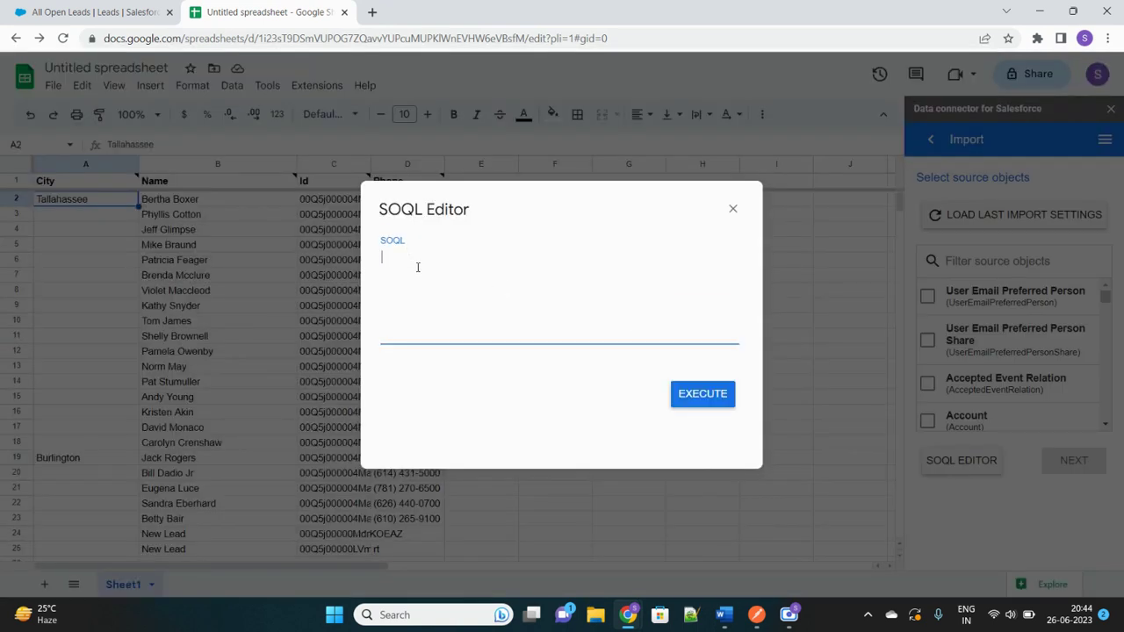
pyautogui.write('SELECT Id,Name, City FROM Lead')
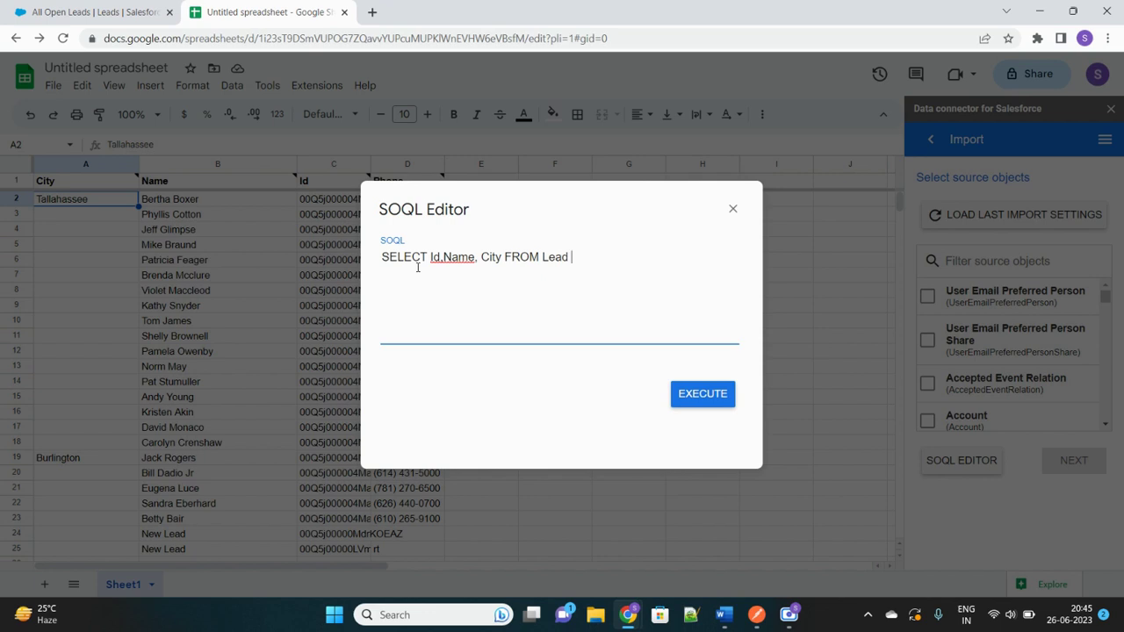
pyautogui.write(' LIMIT 100')
pyautogui.click(703, 395)
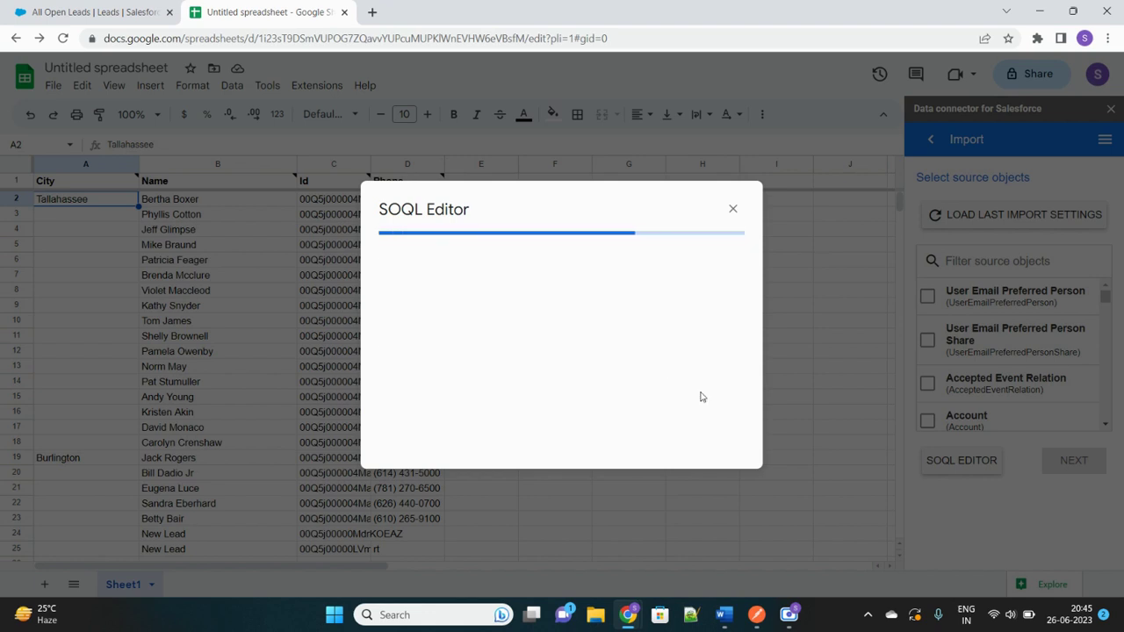